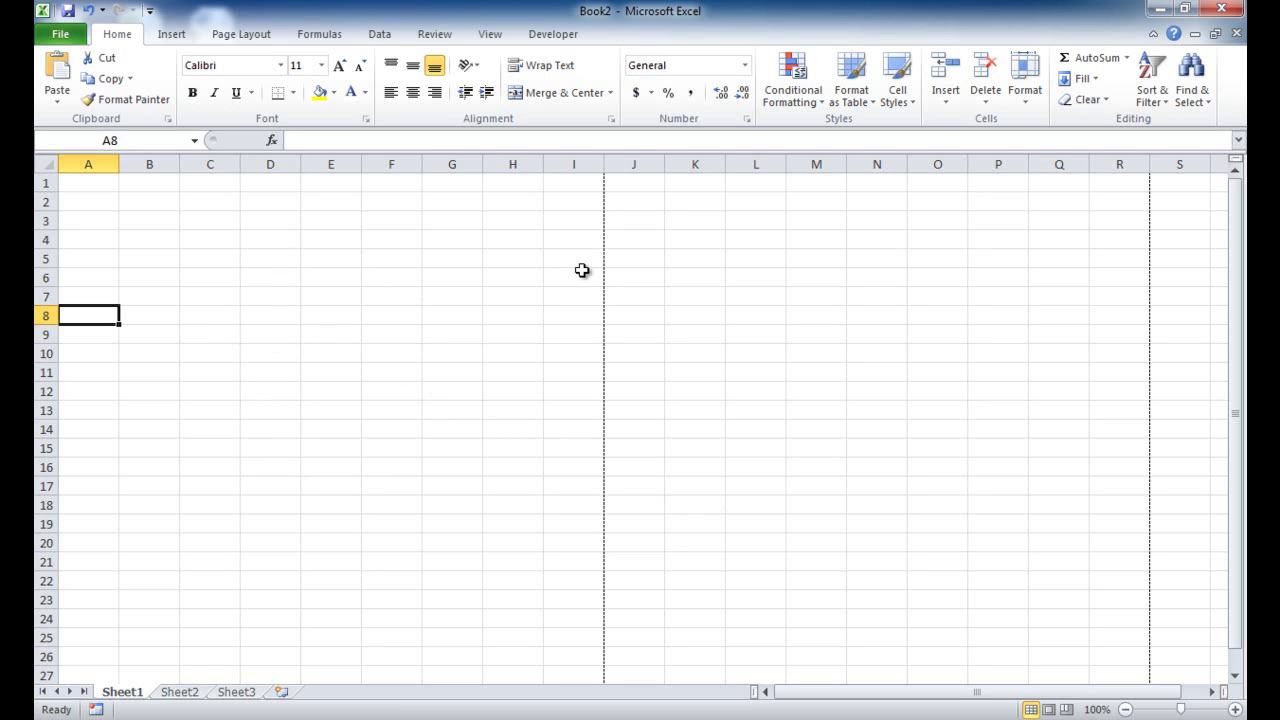
- Set the satellite-dish sample photo as Sheet1's tiled sheet background
left_click(233, 38)
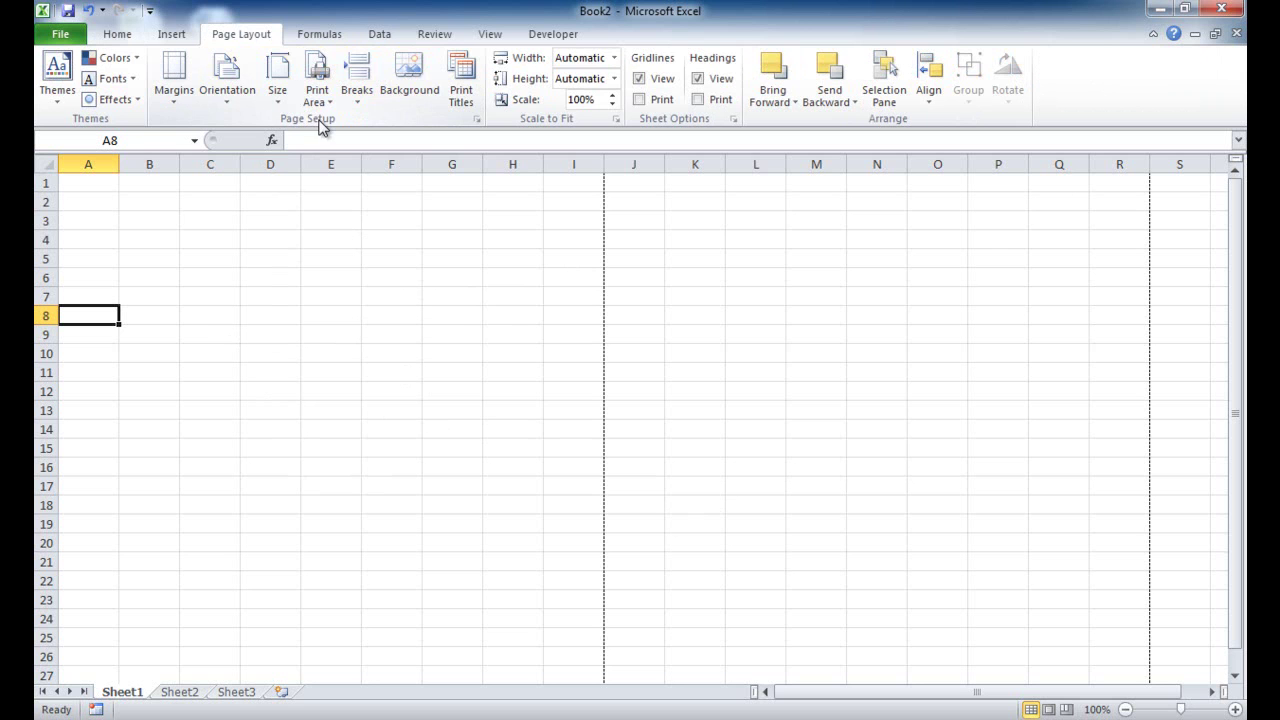
left_click(409, 77)
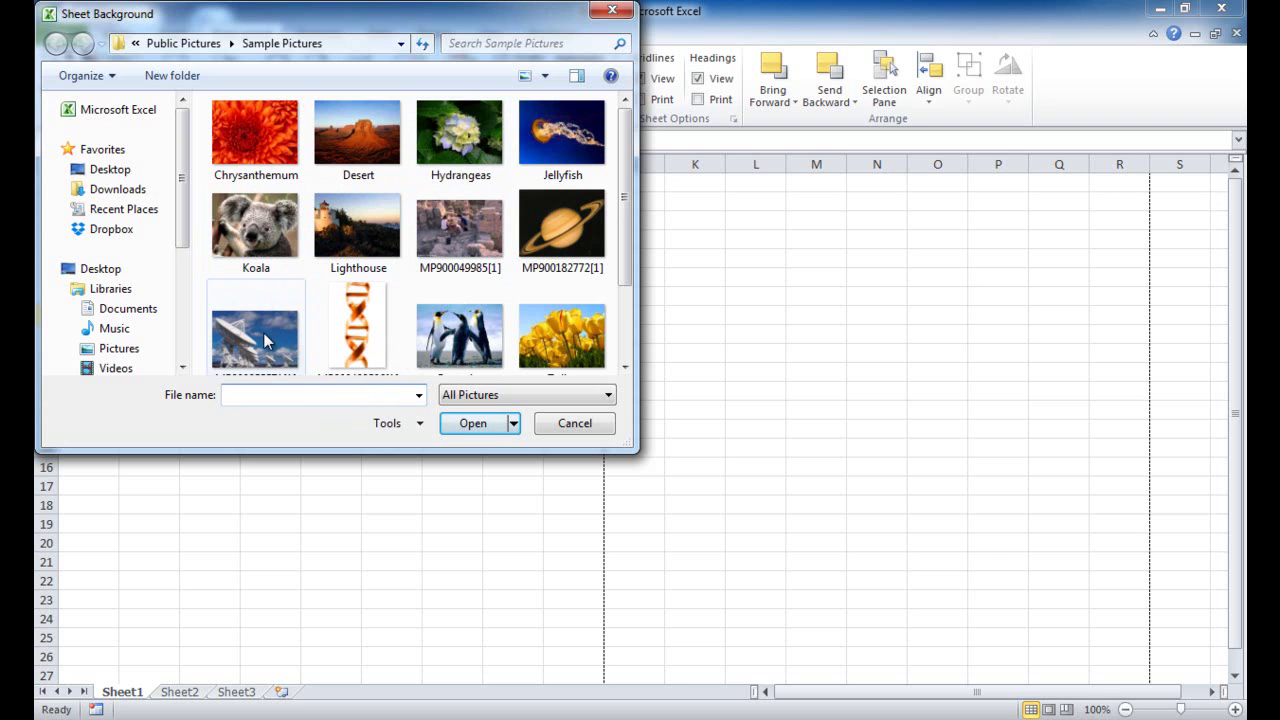
left_click(265, 340)
left_click(471, 425)
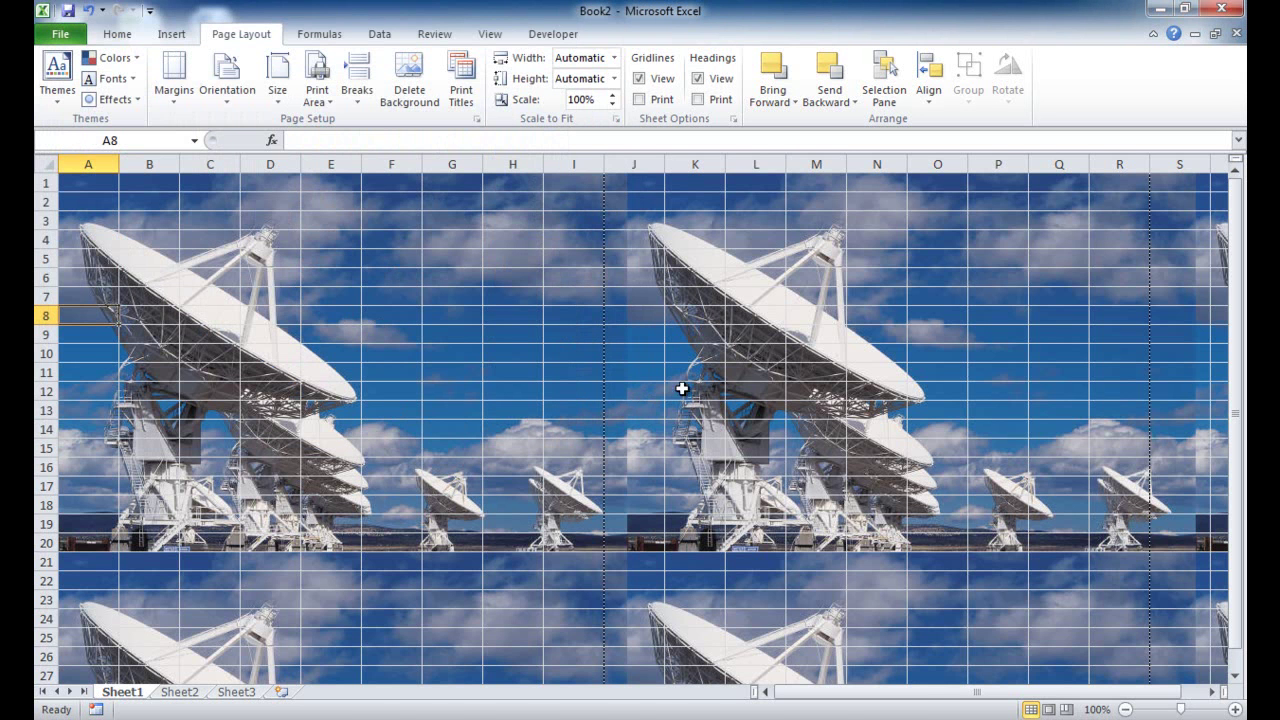
- Enter 'the' in A1 and the formula =RAND() in B1, showing 0.593543
left_click(83, 184)
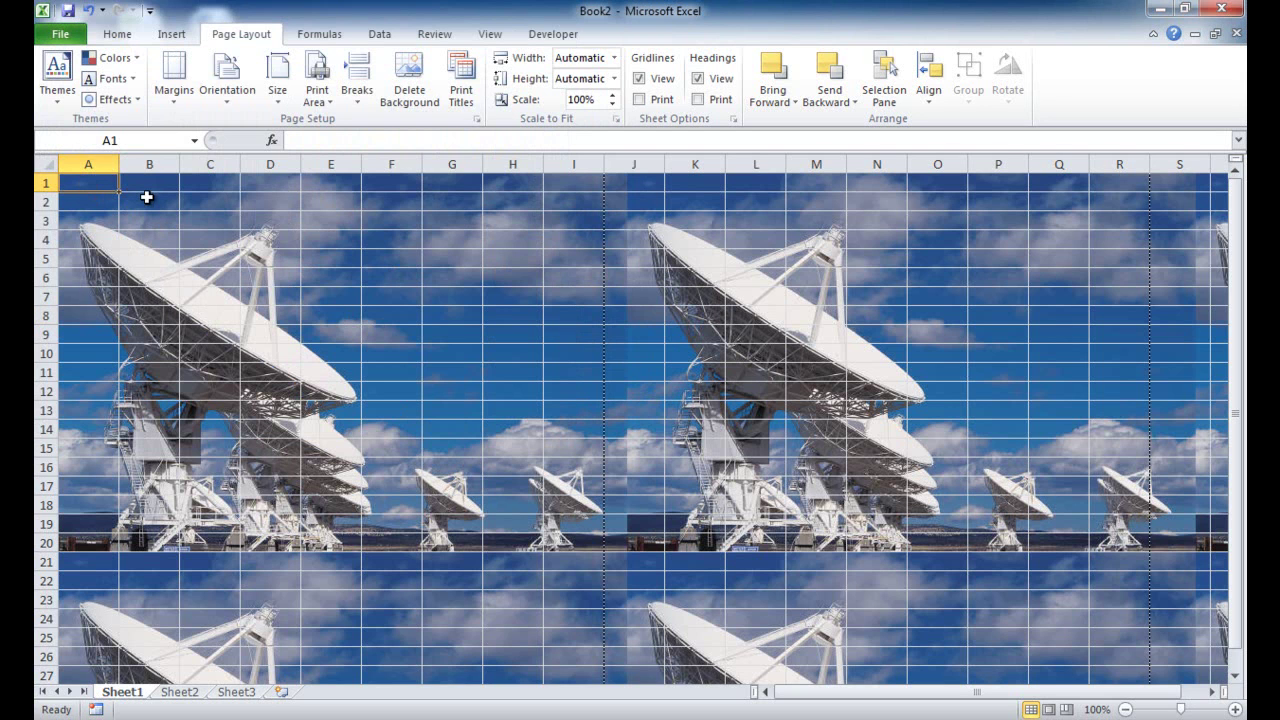
type("the")
key("Tab")
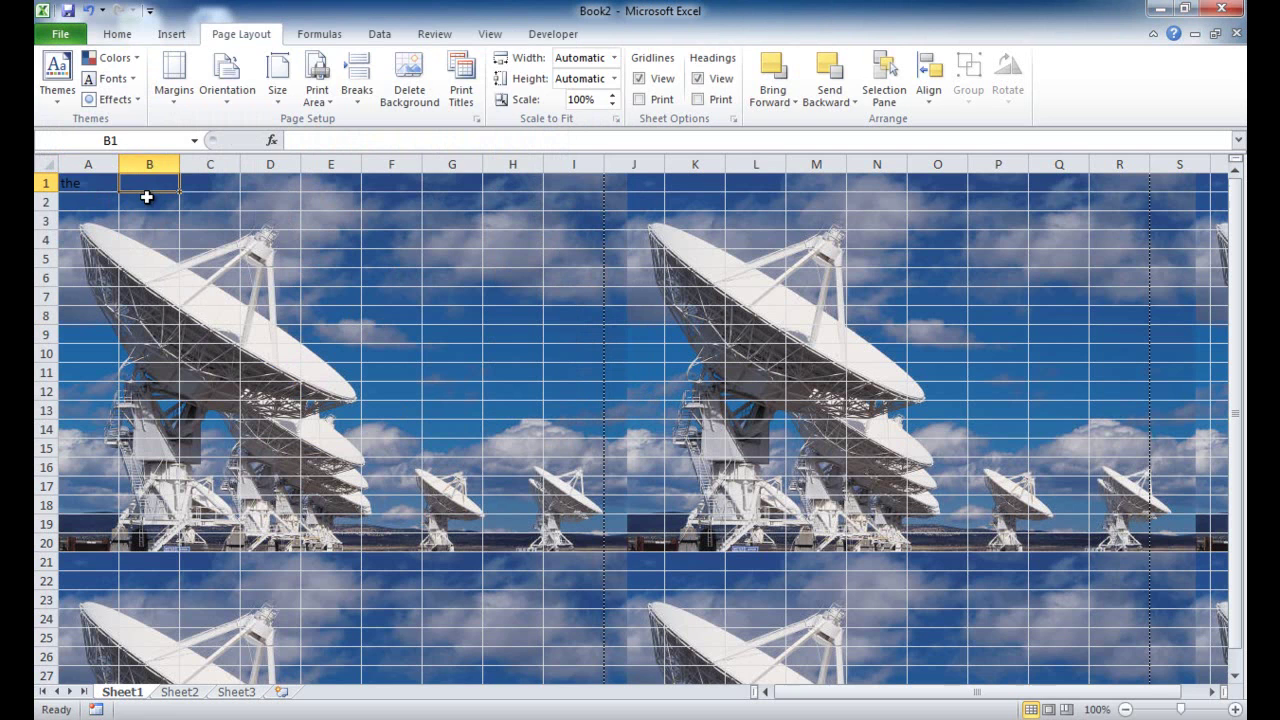
type("=rand")
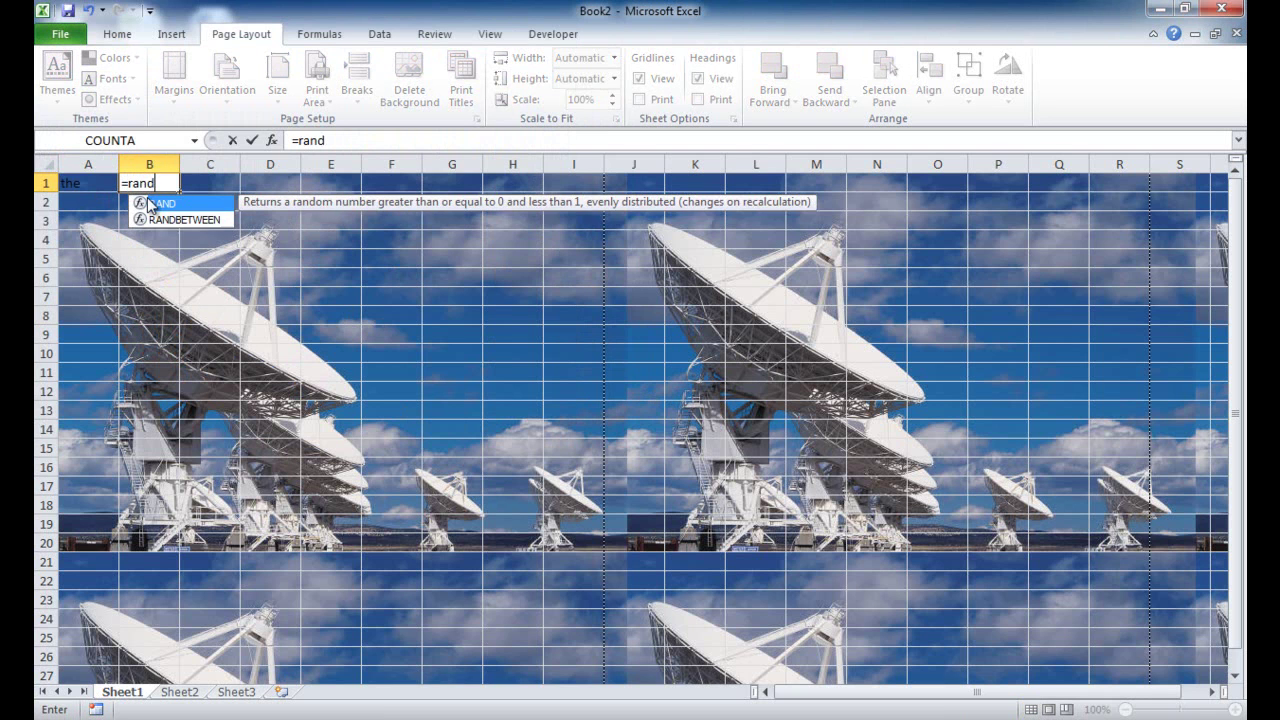
double_click(148, 203)
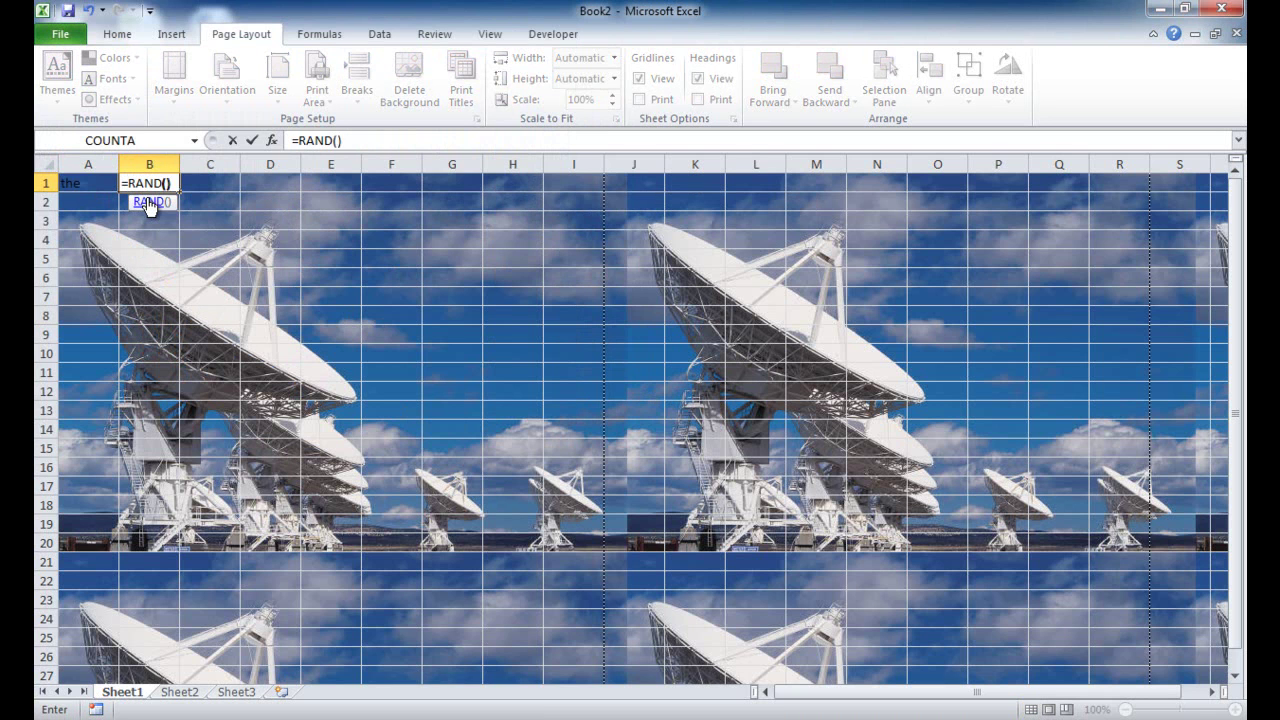
type(")")
key("Return")
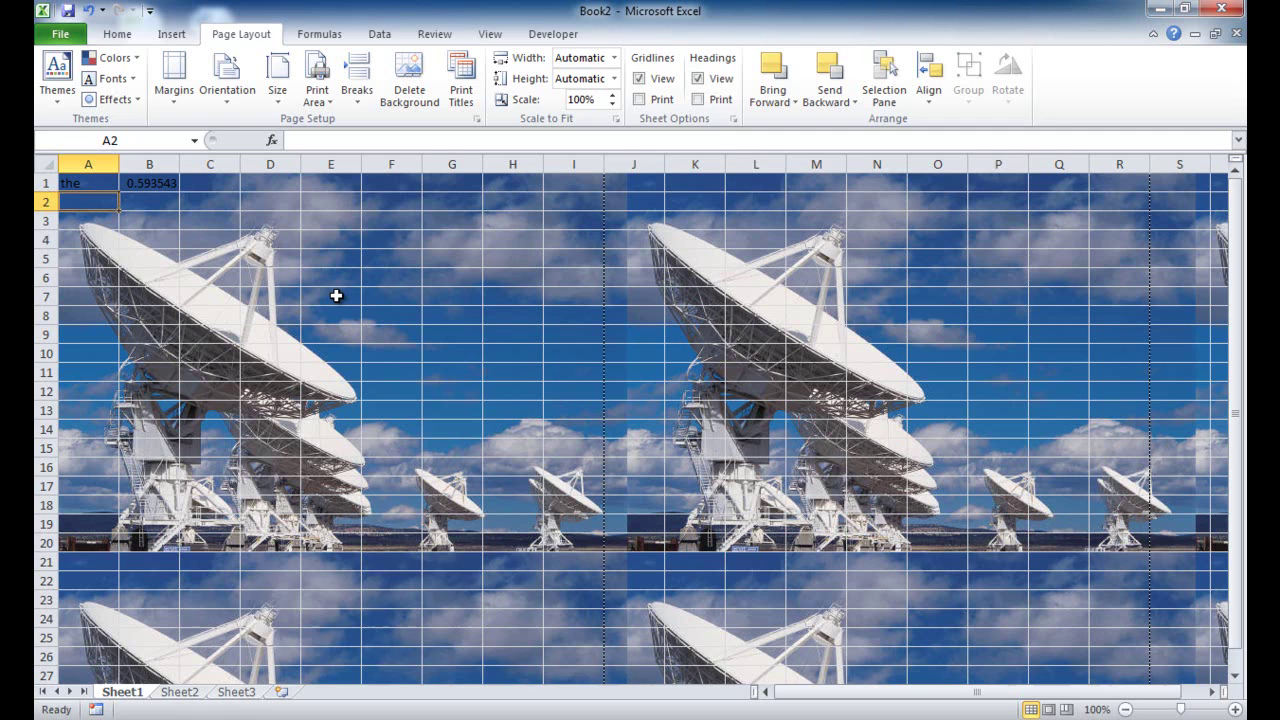
key("ctrl+p")
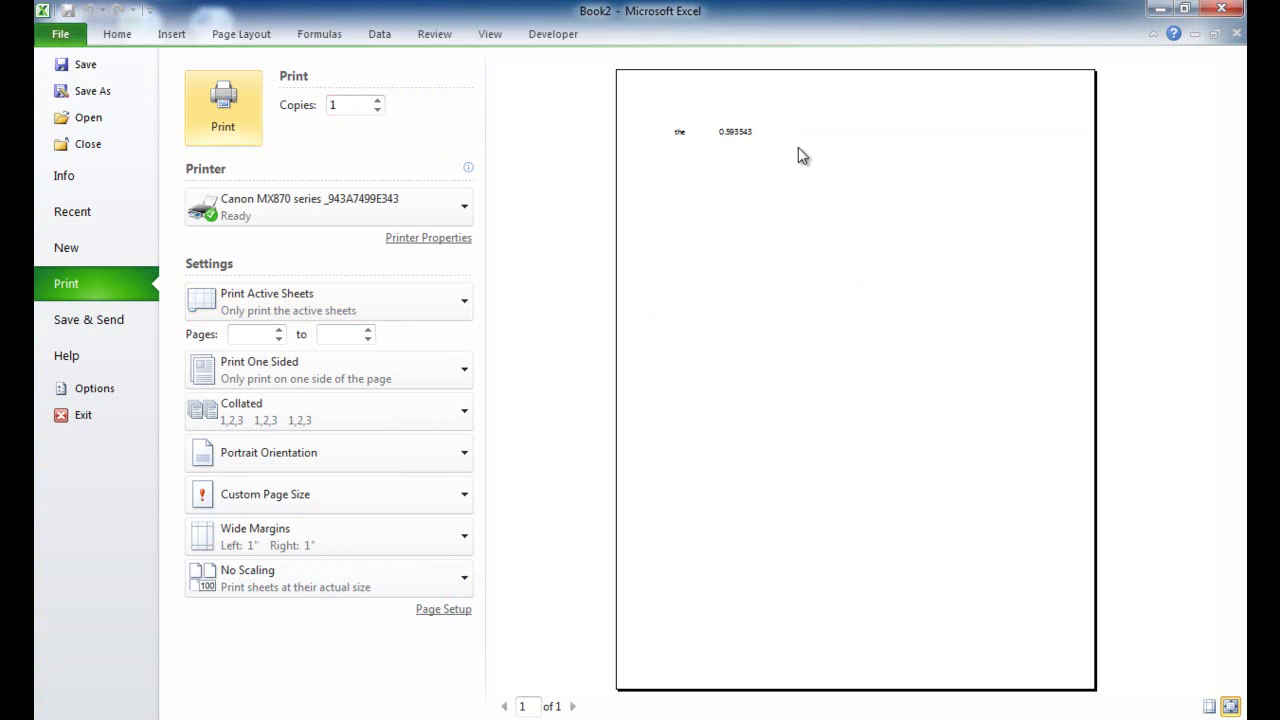
left_click(116, 34)
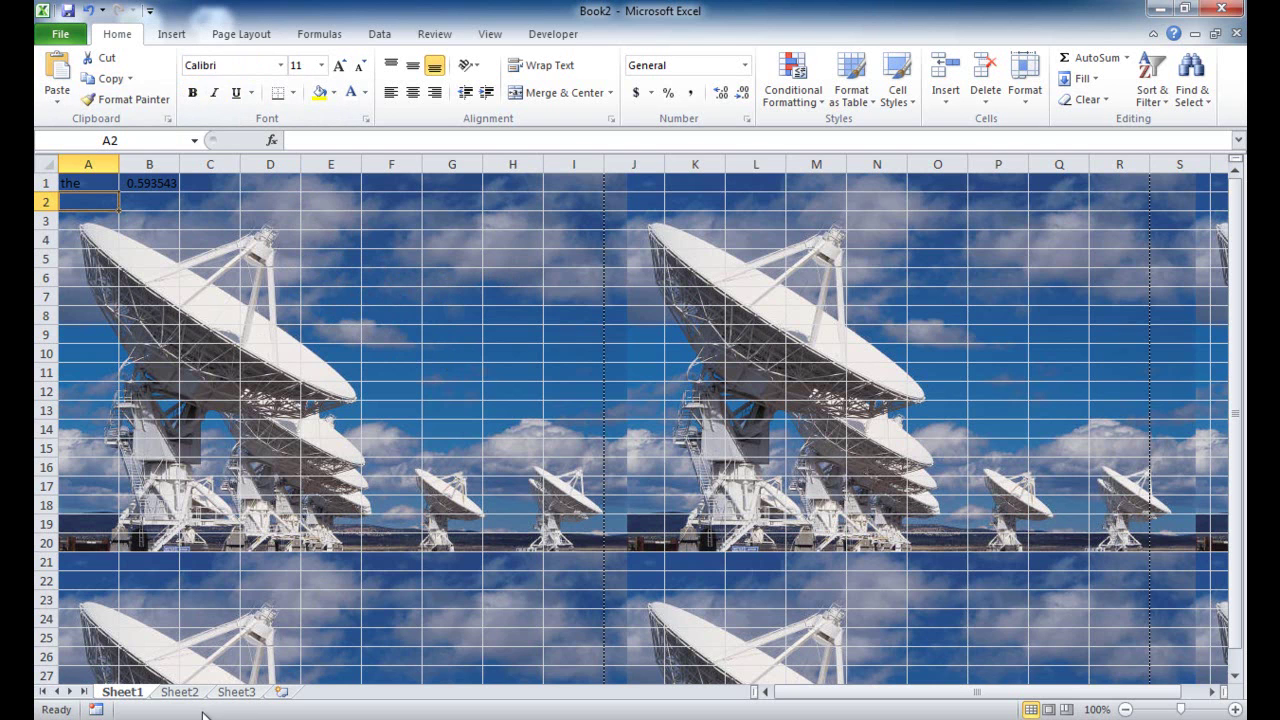
- On Sheet2, draw a rectangle shape spanning roughly cells E3 to K20
left_click(180, 692)
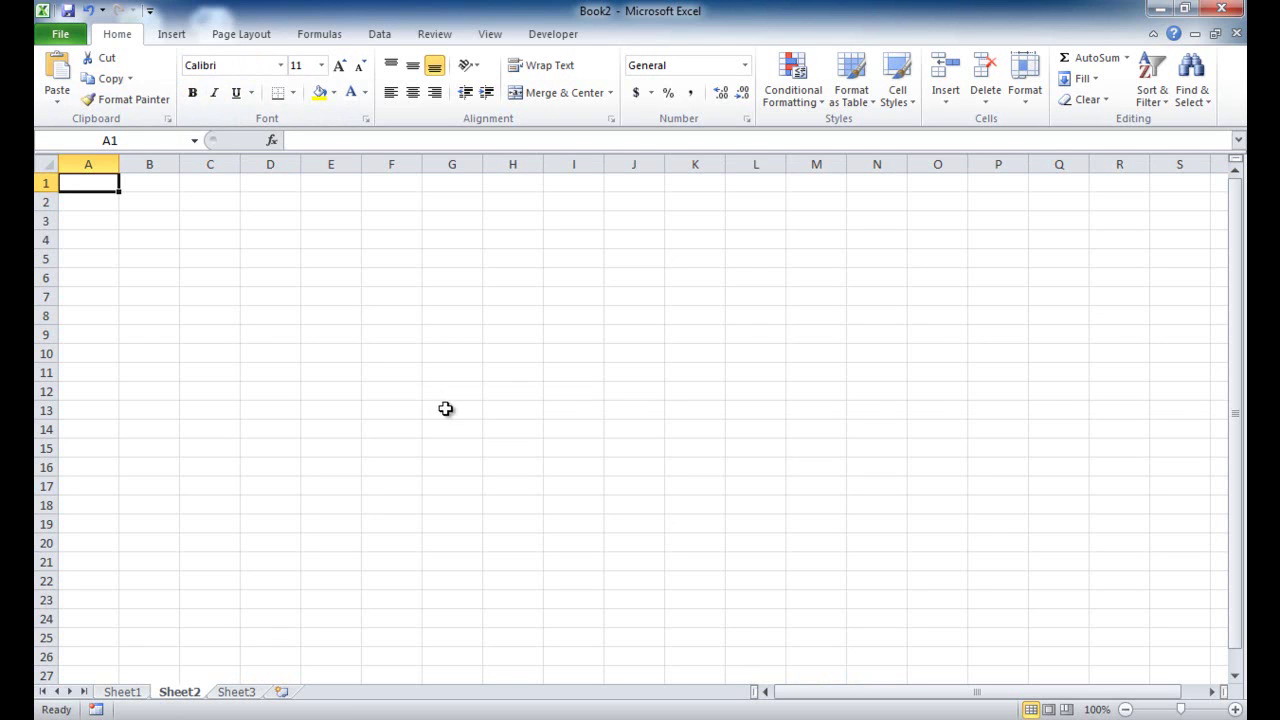
left_click(172, 36)
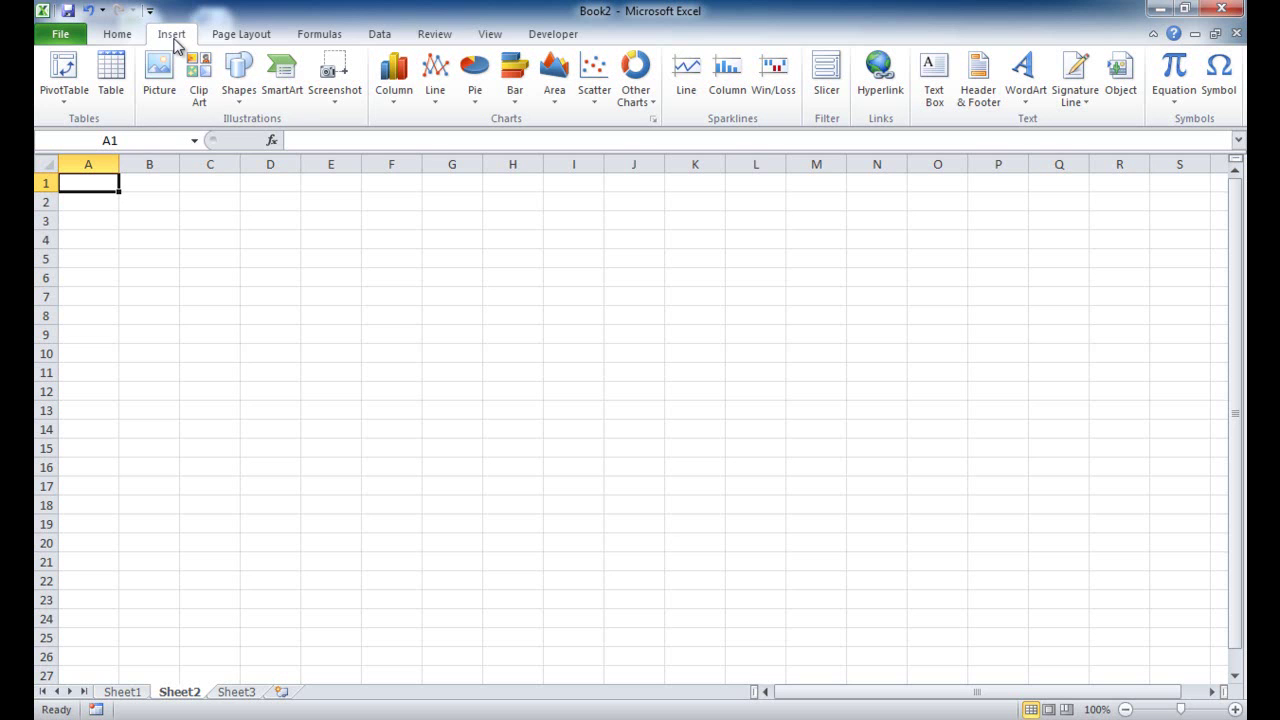
left_click(238, 98)
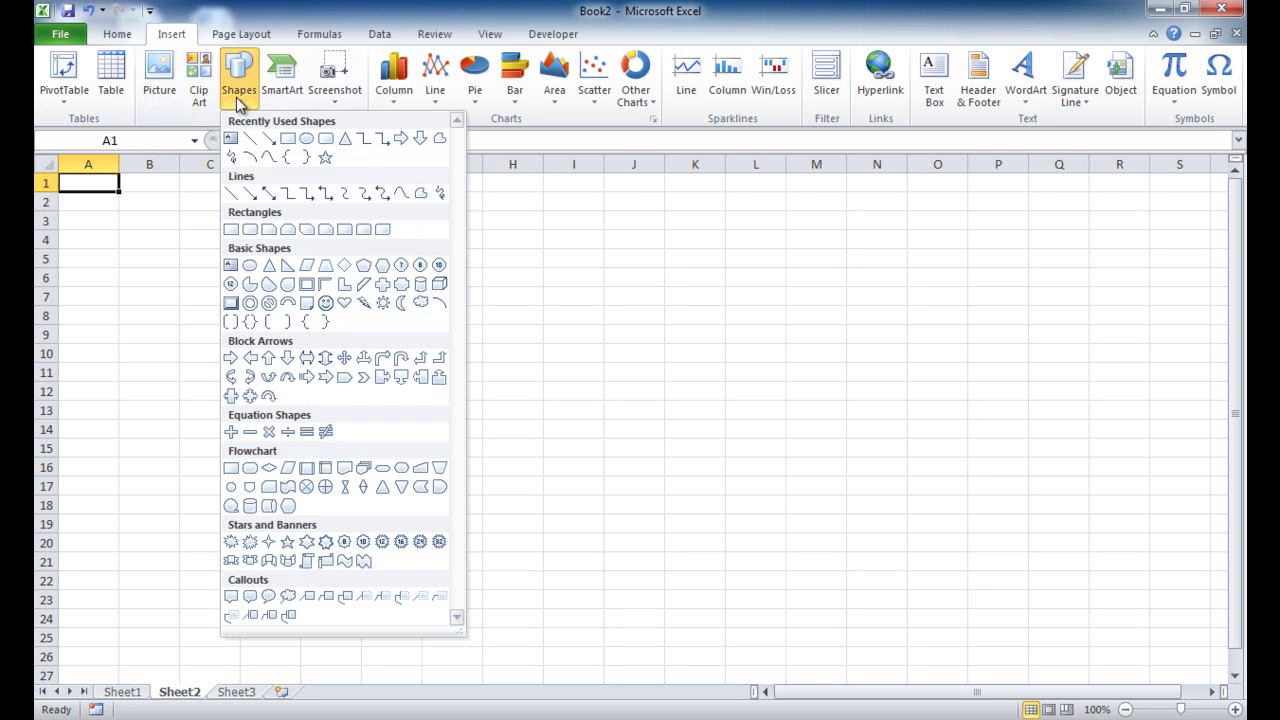
left_click(288, 139)
mouse_move(295, 209)
left_mouse_down()
mouse_move(371, 312)
mouse_move(720, 543)
mouse_move(710, 547)
left_mouse_up()
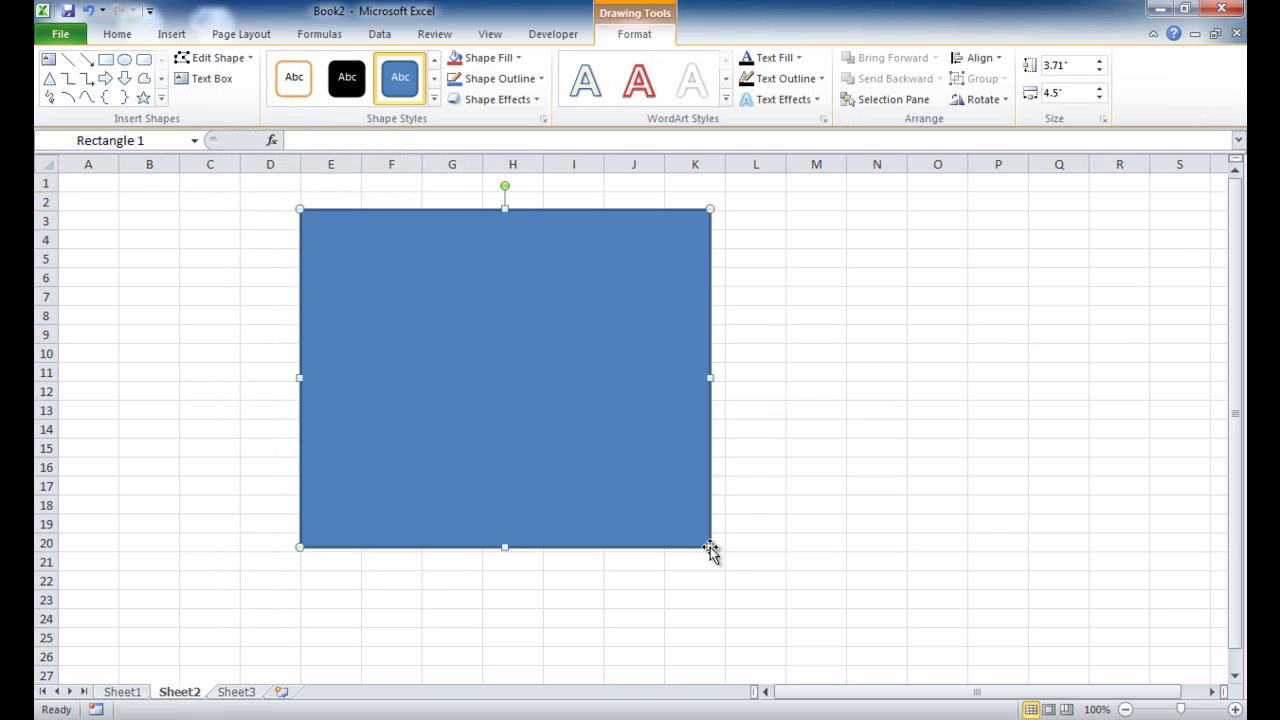
- Fill the rectangle with the satellite-dish photo using a picture fill in Format Shape
right_click(513, 343)
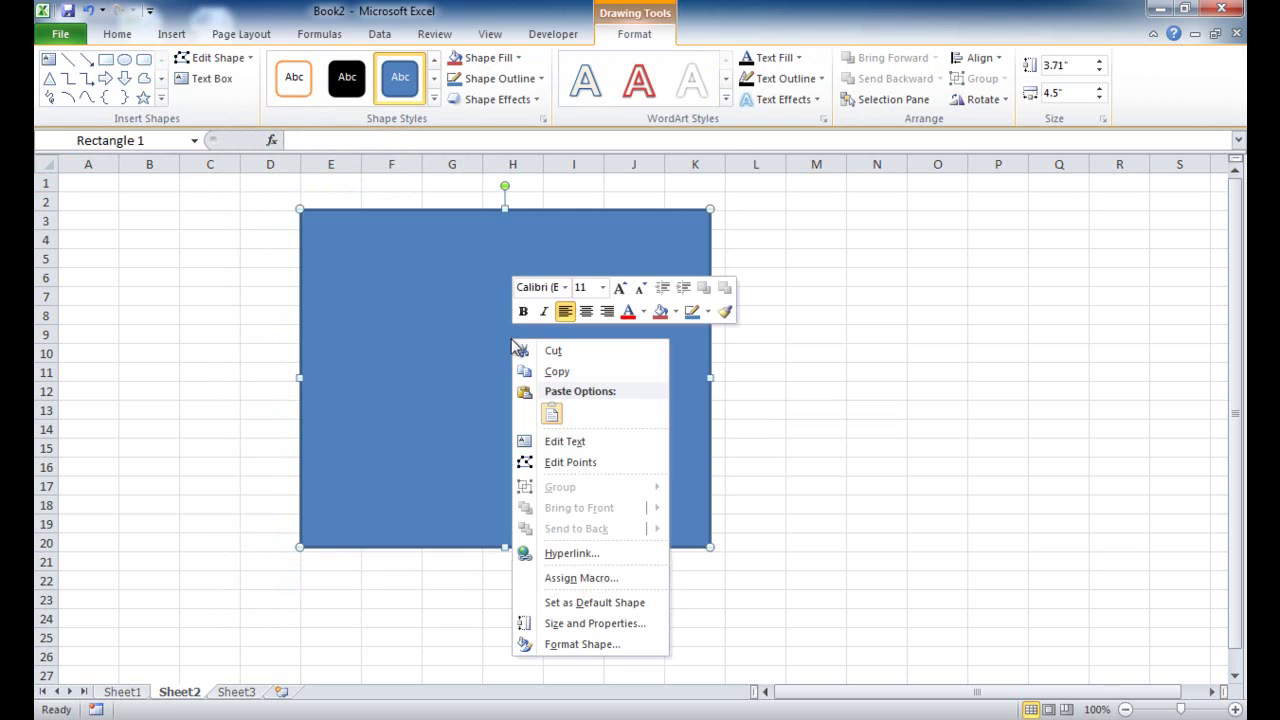
left_click(611, 643)
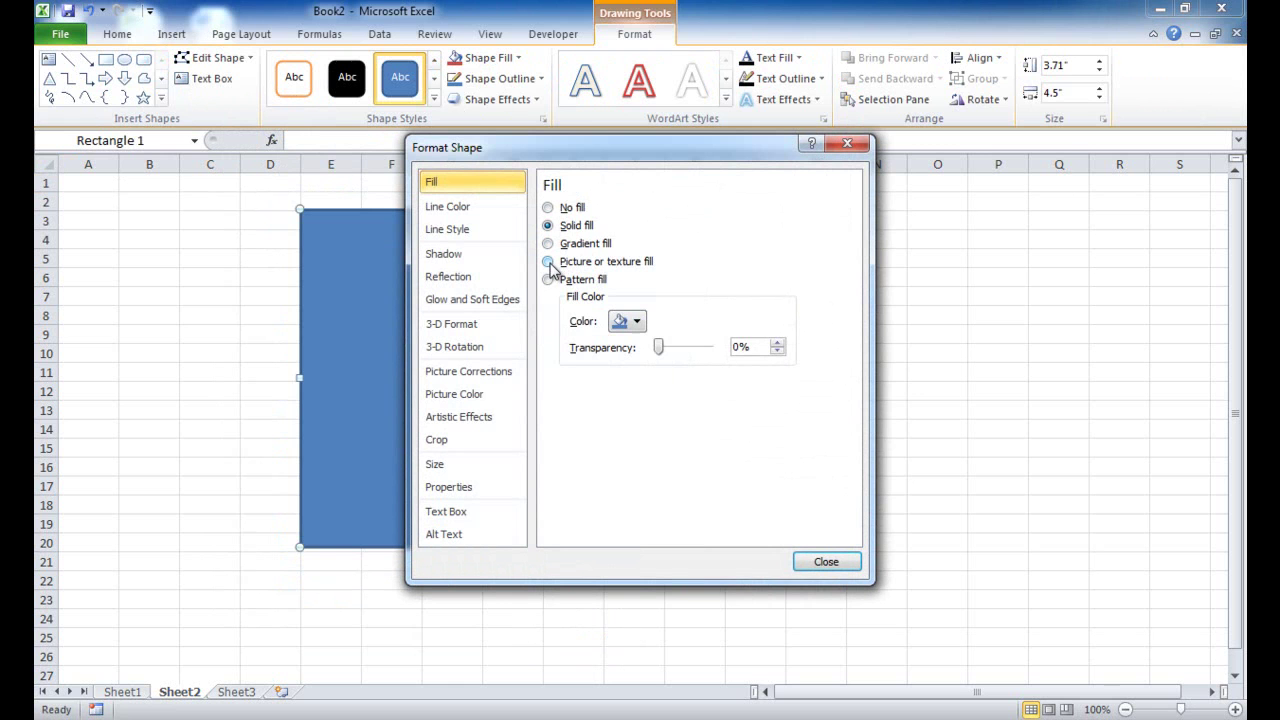
left_click(548, 262)
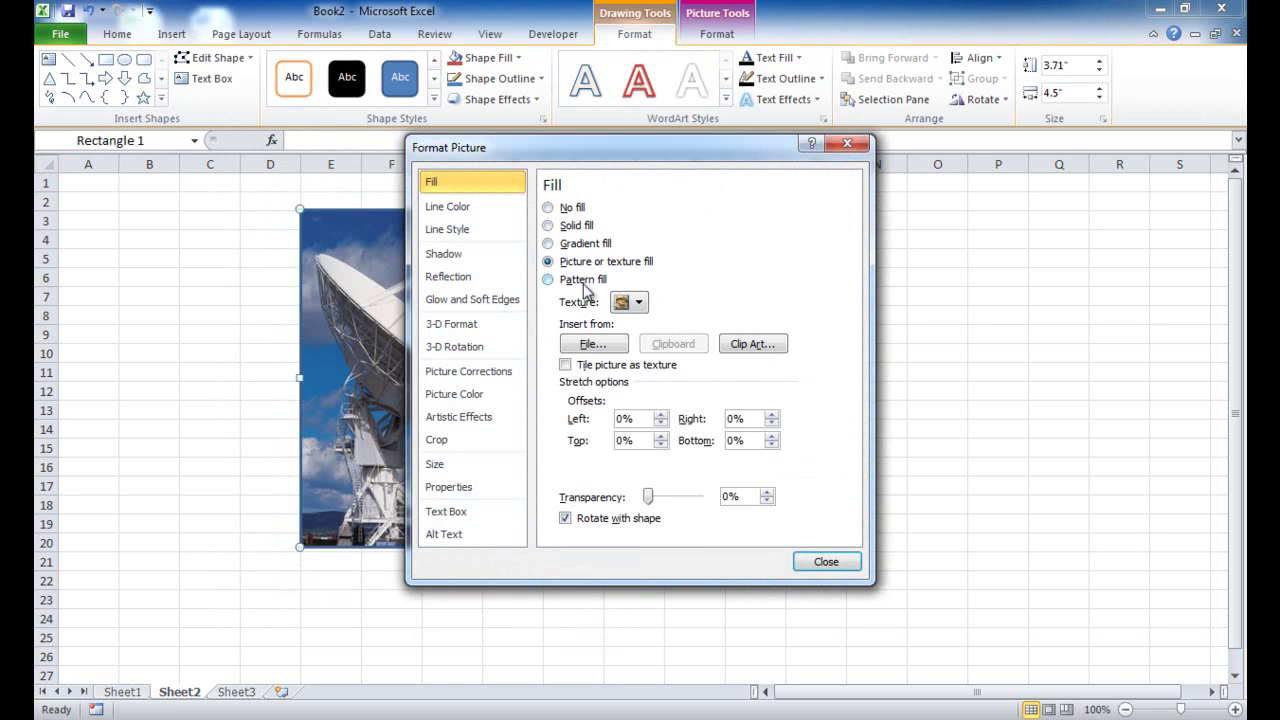
left_click(637, 303)
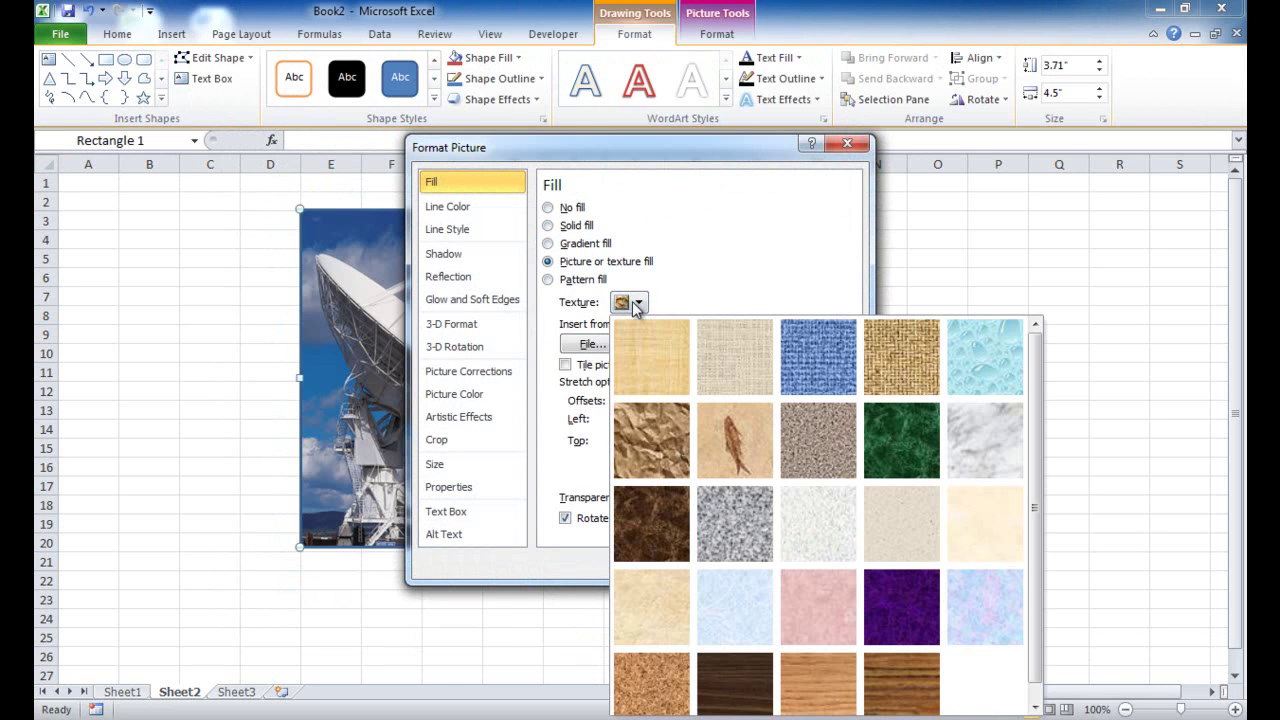
left_click(577, 312)
left_click(590, 344)
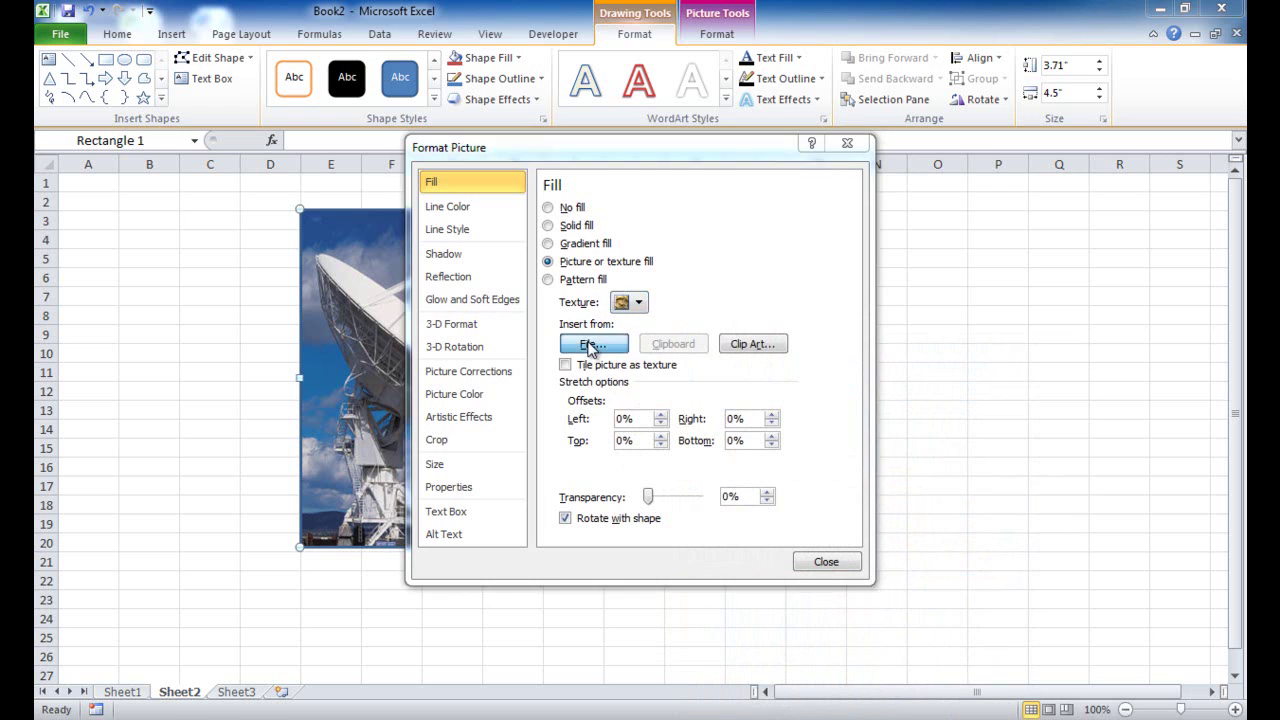
left_click_drag(648, 178, 720, 183)
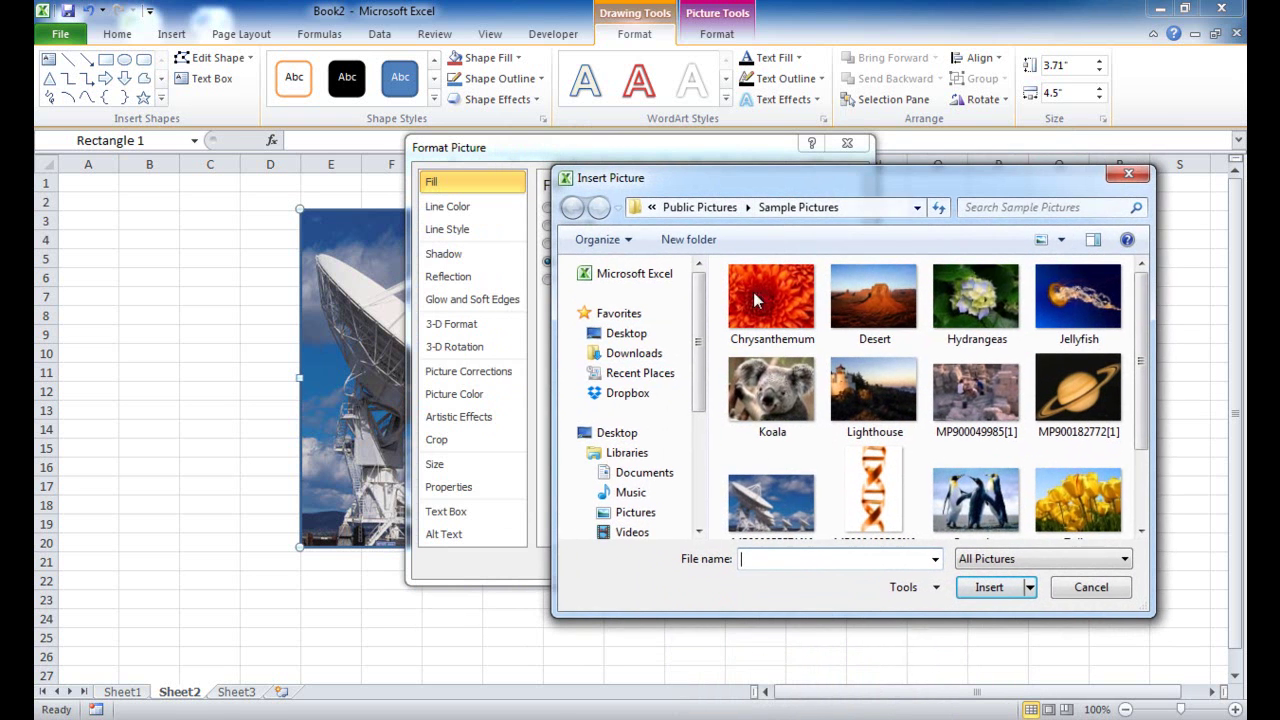
double_click(771, 500)
- Set the rectangle's picture transparency to 63% and close Format Shape
left_click_drag(470, 147, 756, 181)
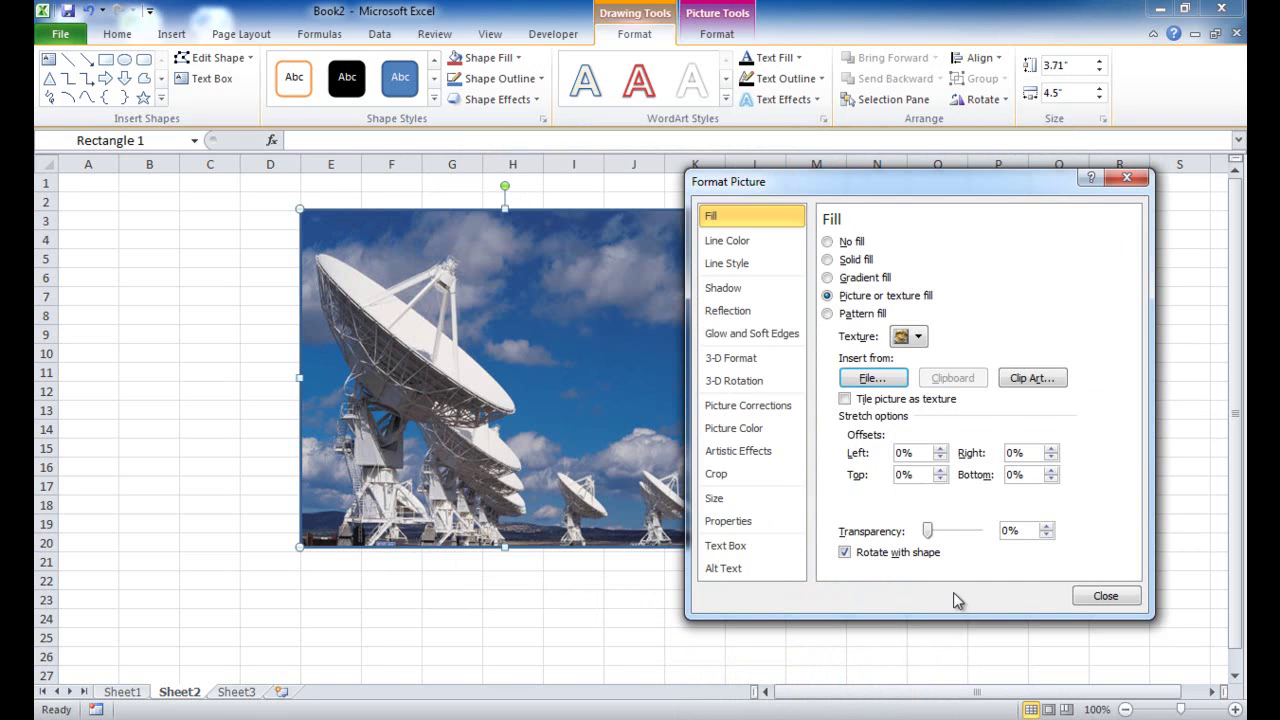
left_click_drag(928, 541, 961, 541)
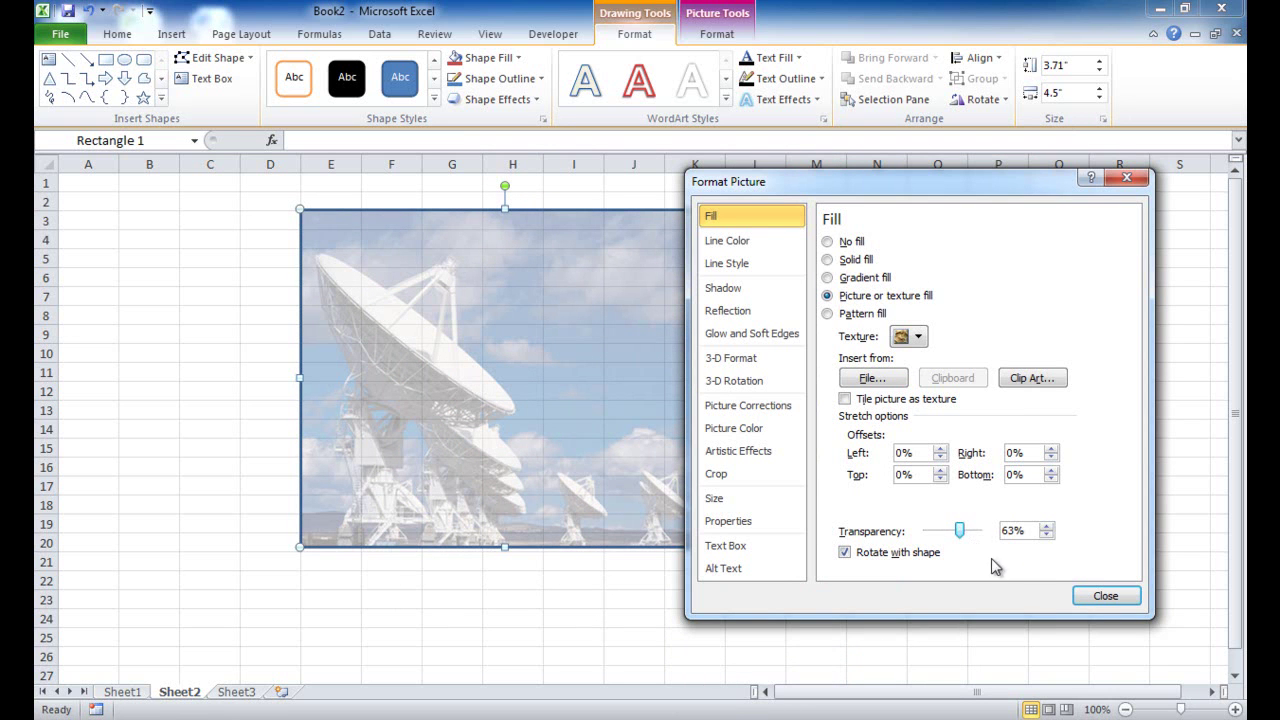
left_click(1105, 595)
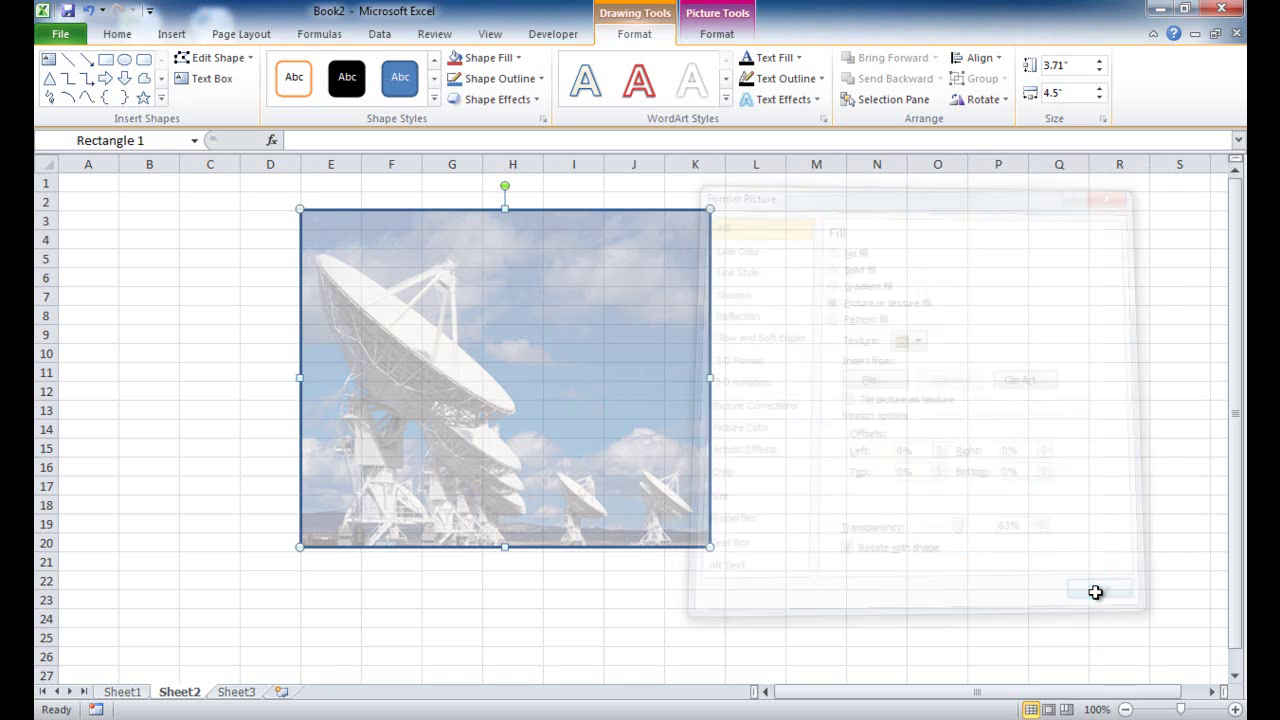
- Type 'the satellite dish' into cell E3 on top of the faded rectangle
left_click(332, 202)
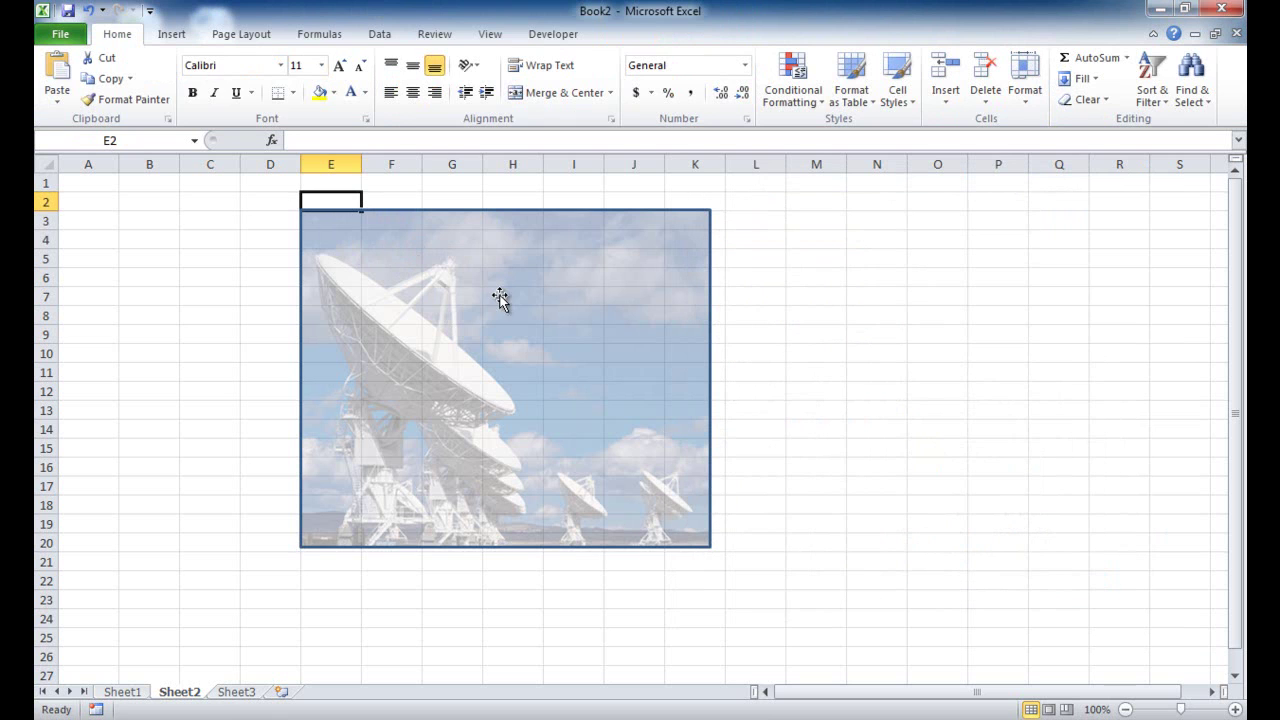
left_click(333, 224)
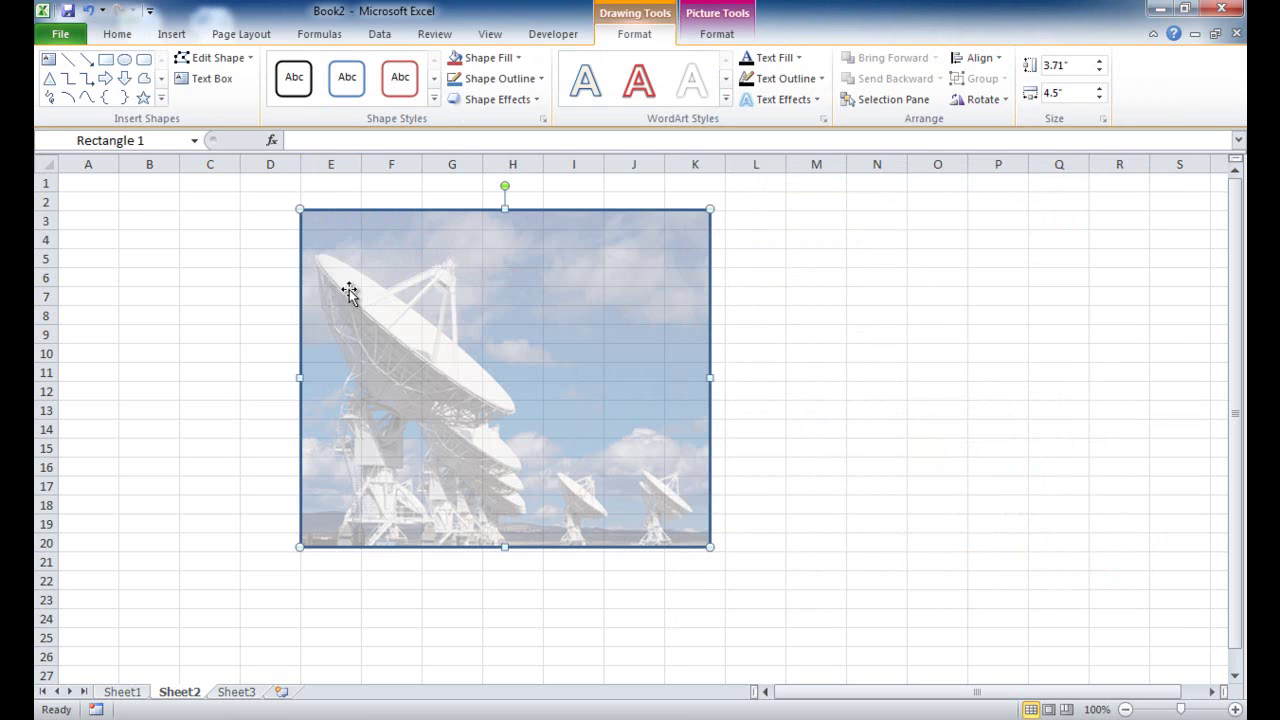
left_click(335, 199)
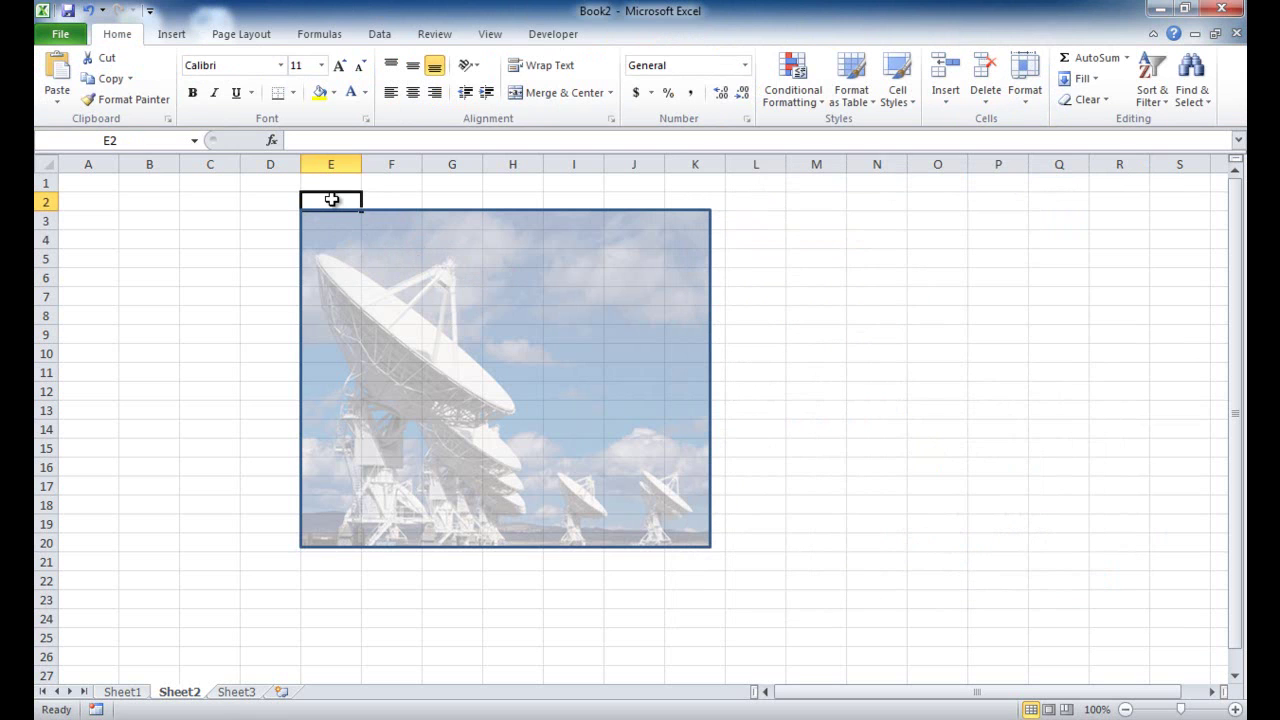
key("Down")
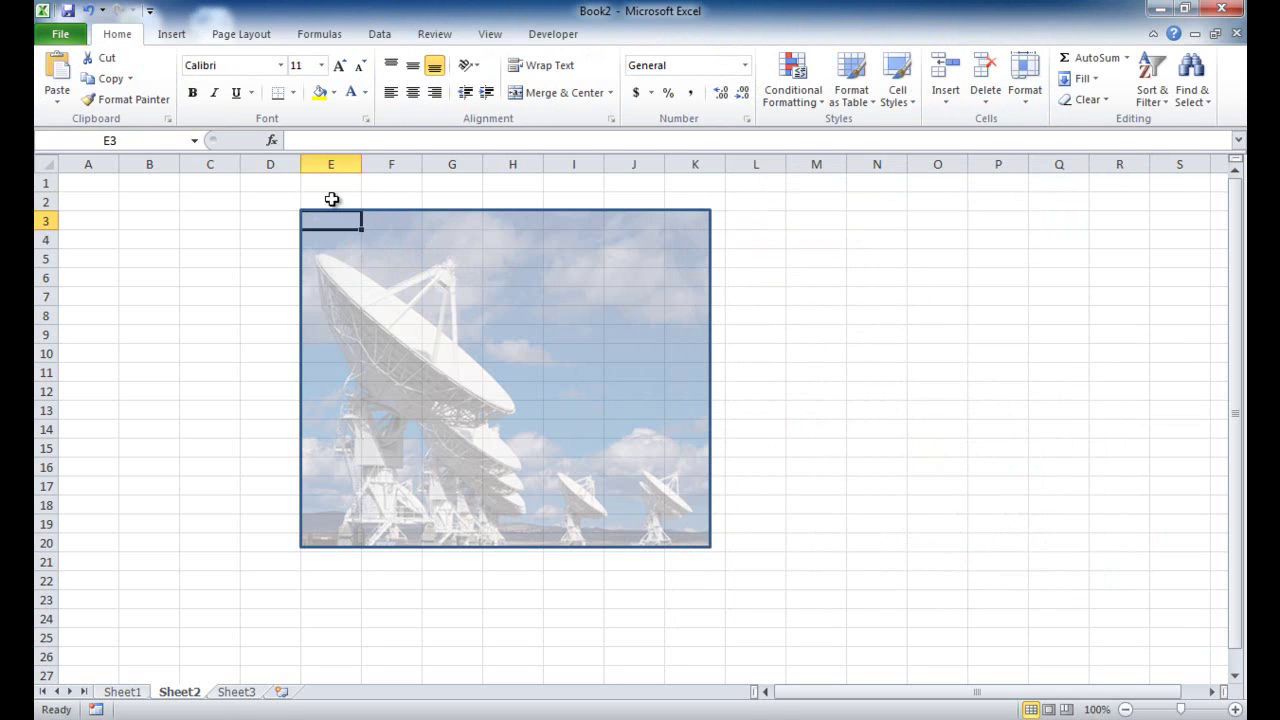
left_click(364, 142)
type("the")
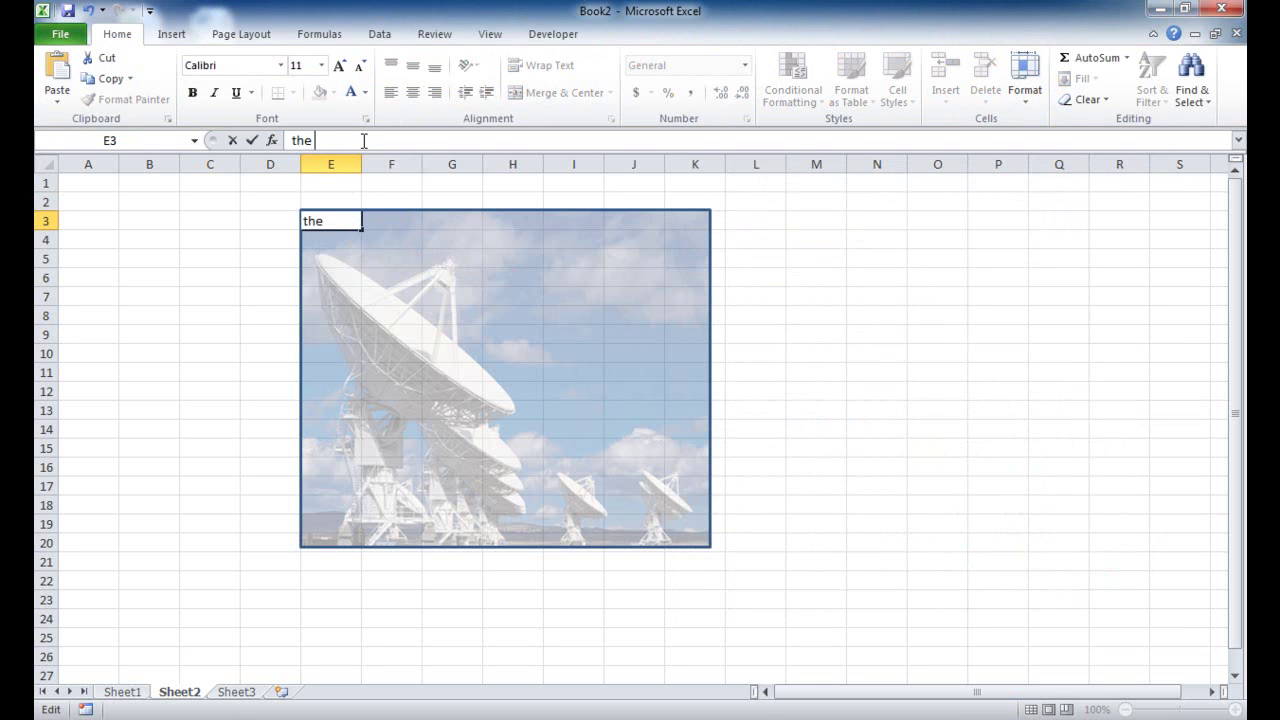
type(" satellite dish")
key("Return")
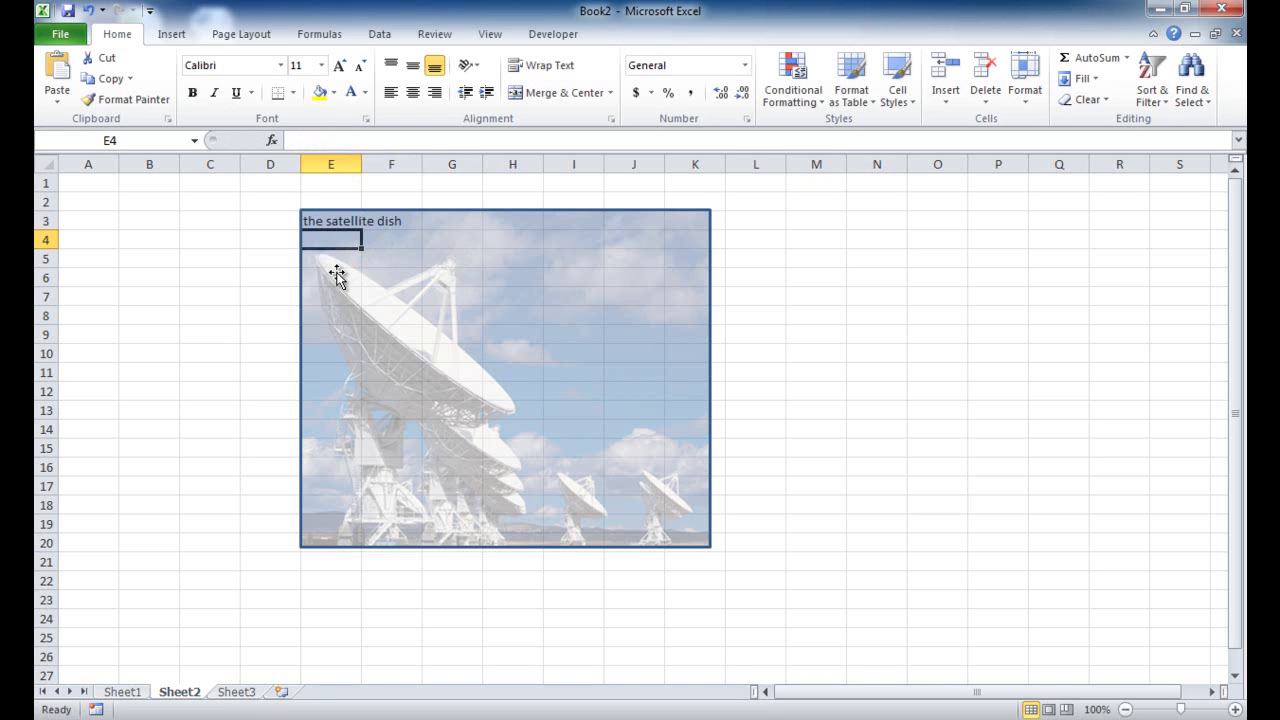
key("ctrl+p")
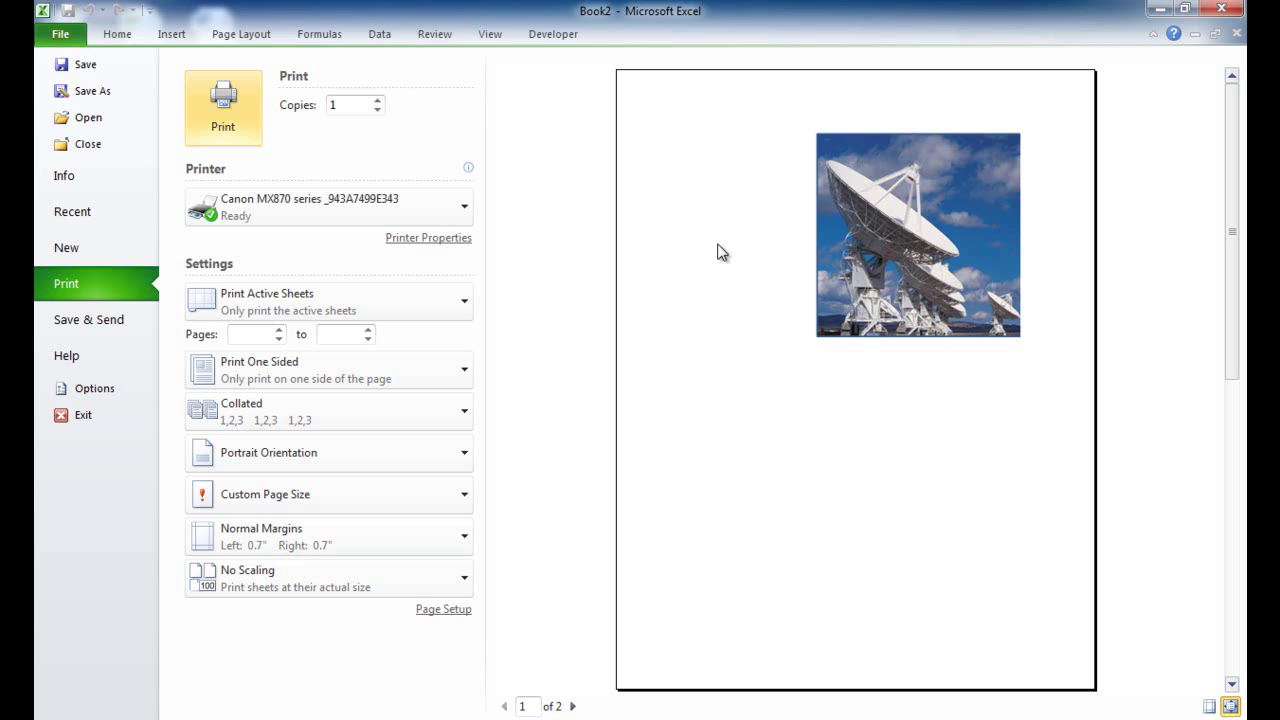
left_click(117, 34)
left_click(128, 691)
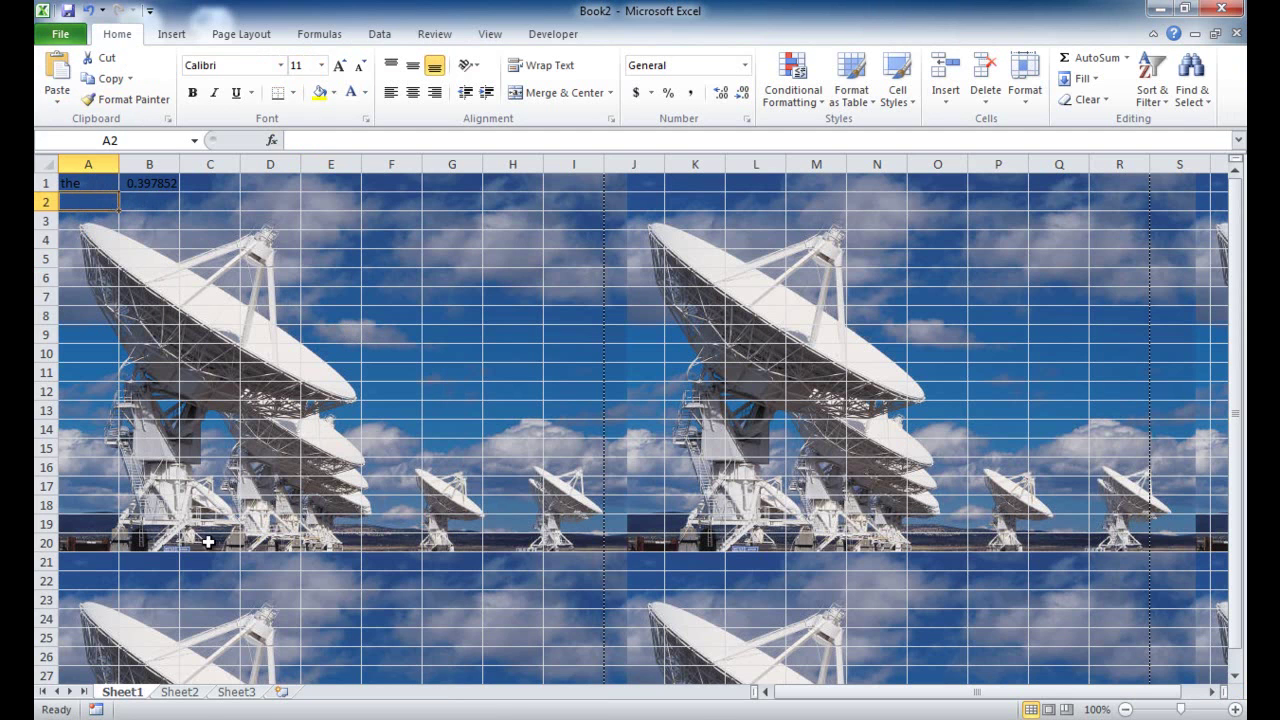
left_click(196, 692)
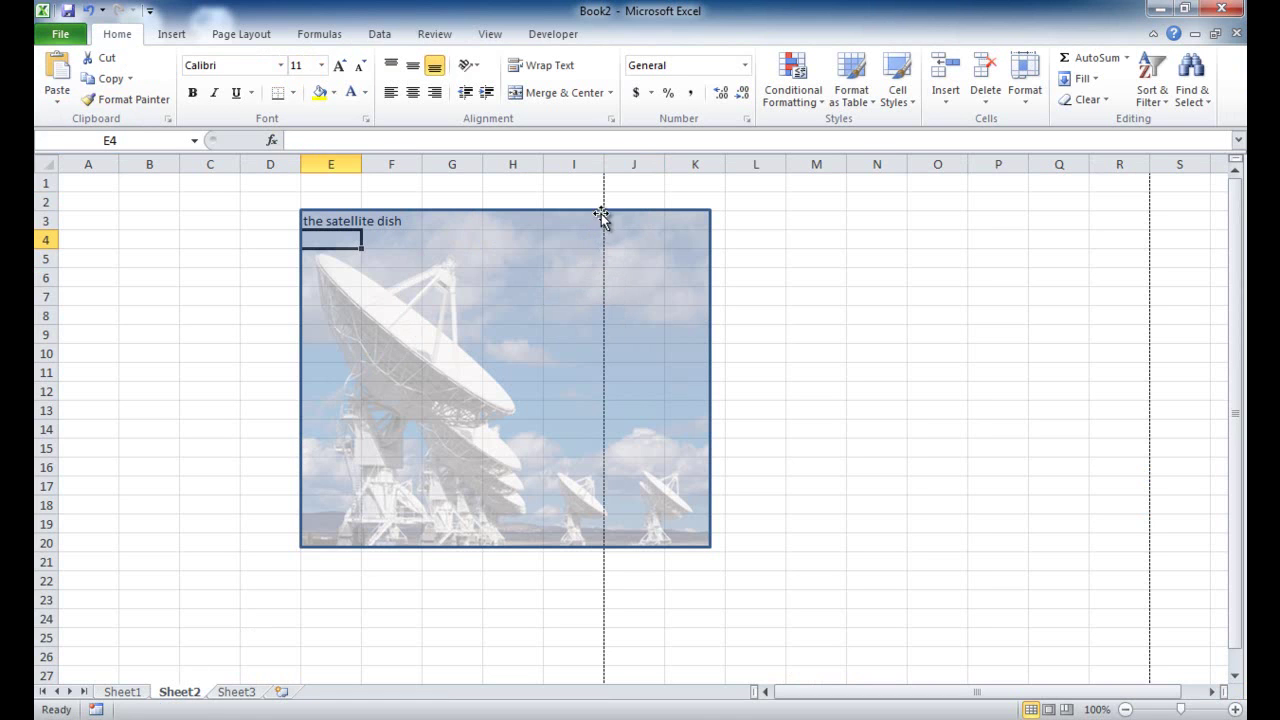
- In Page Layout view, move the dish rectangle left and shrink it to about F5–I15
left_click(1048, 710)
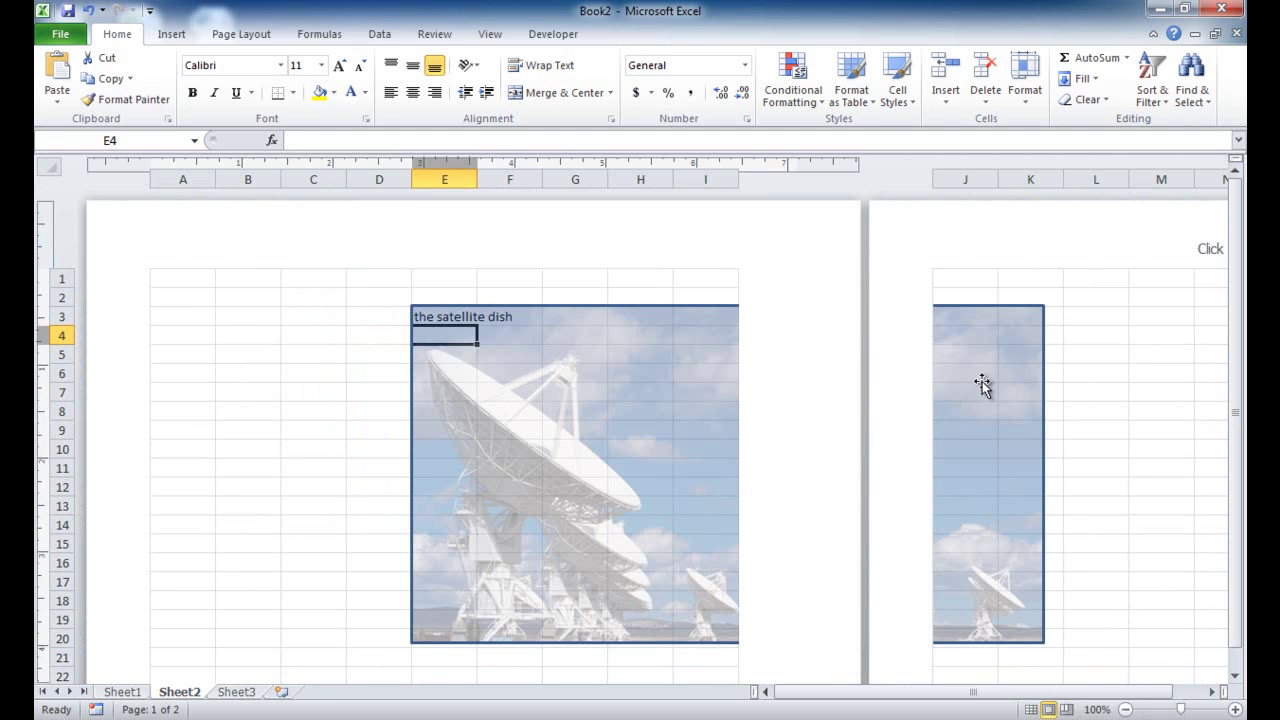
left_click_drag(601, 307, 479, 295)
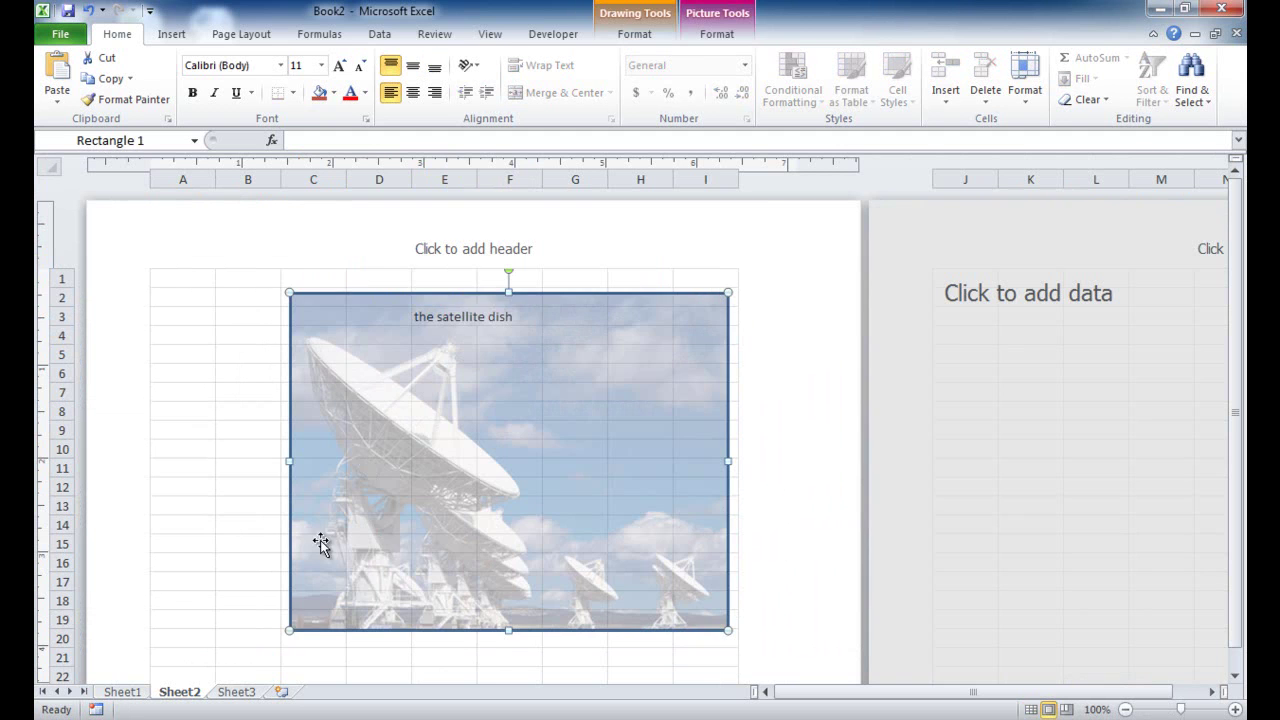
left_click_drag(293, 628, 452, 494)
left_click_drag(545, 437, 541, 490)
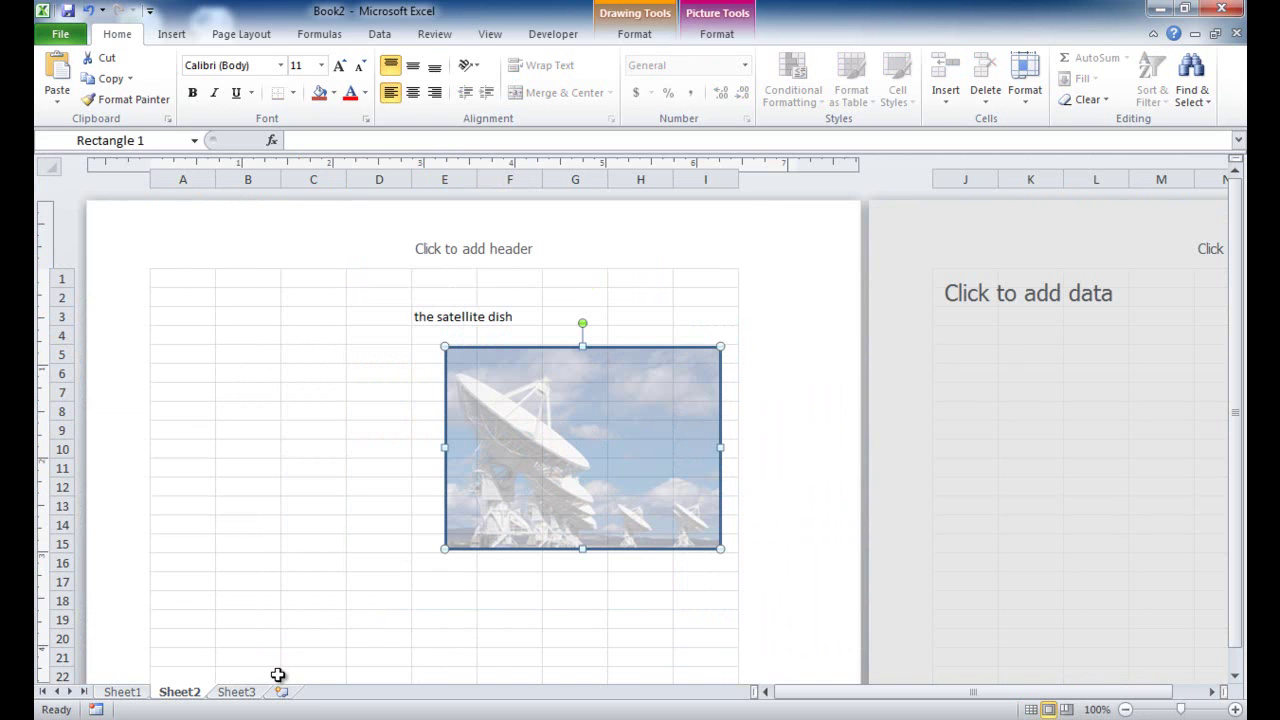
- In Sheet3's Page Layout view, insert picture MP900255571[1] into the centre header section
left_click(243, 694)
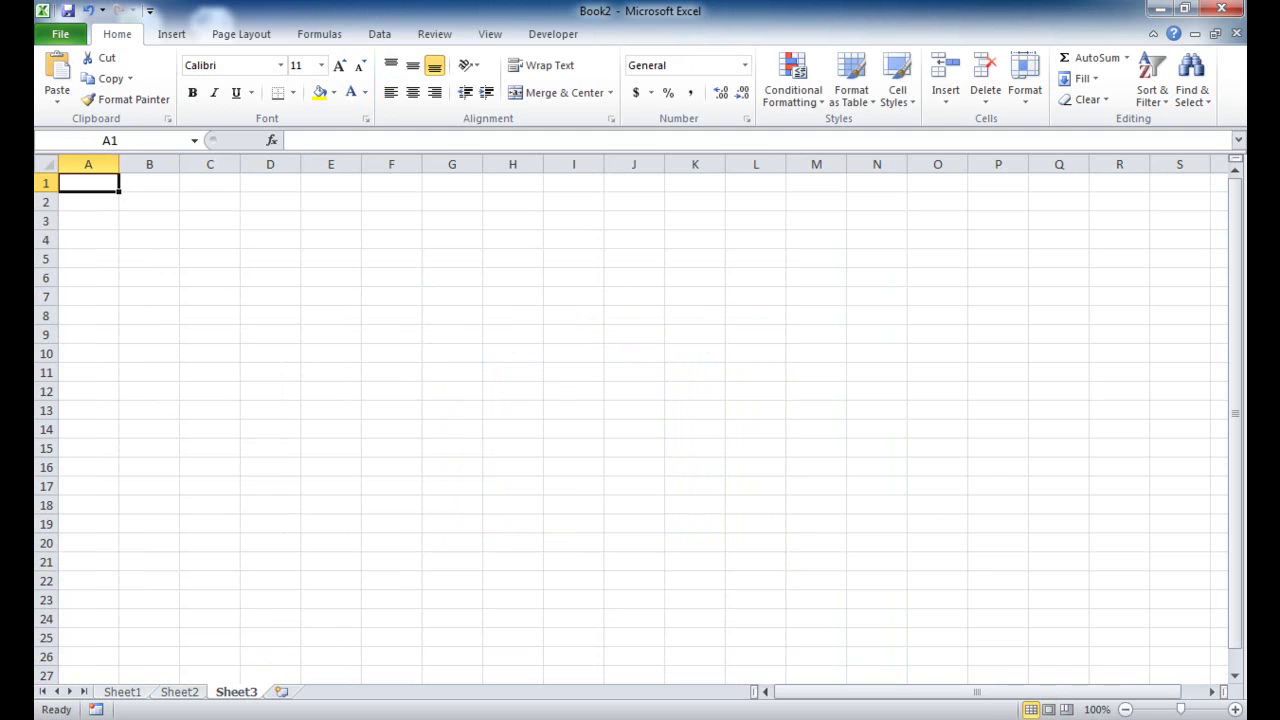
left_click(1048, 709)
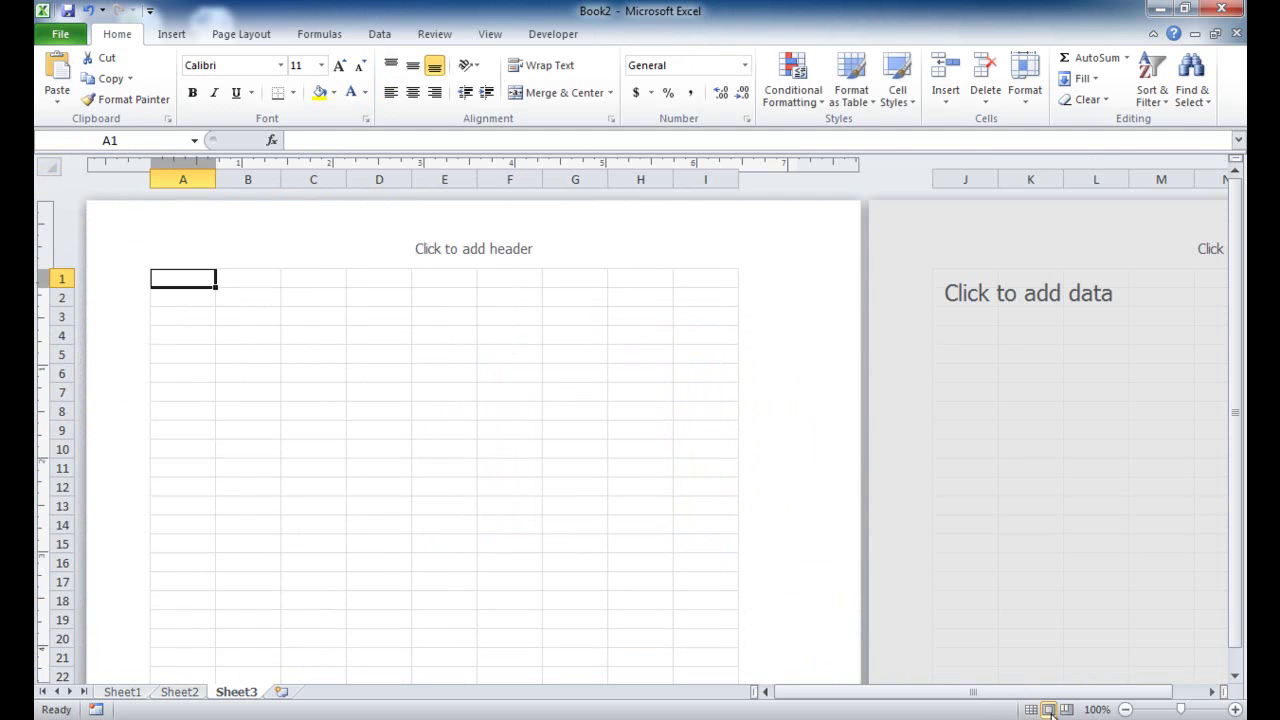
left_click(466, 249)
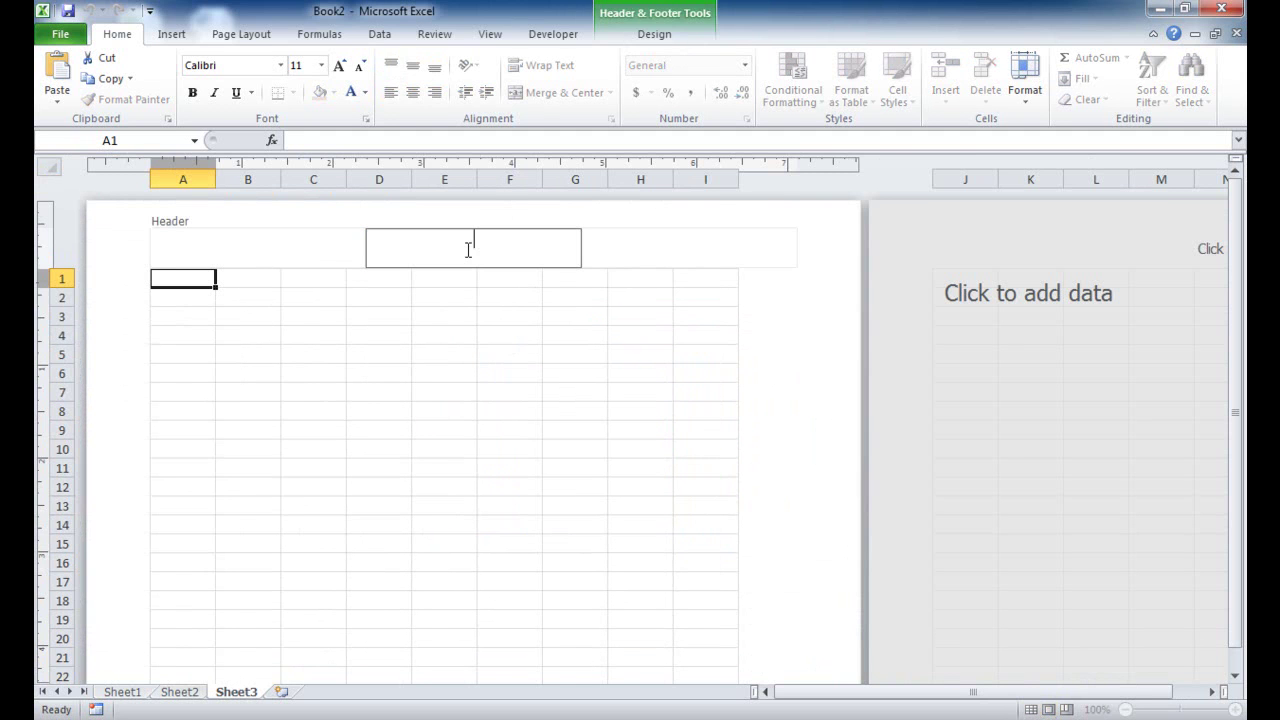
left_click(654, 35)
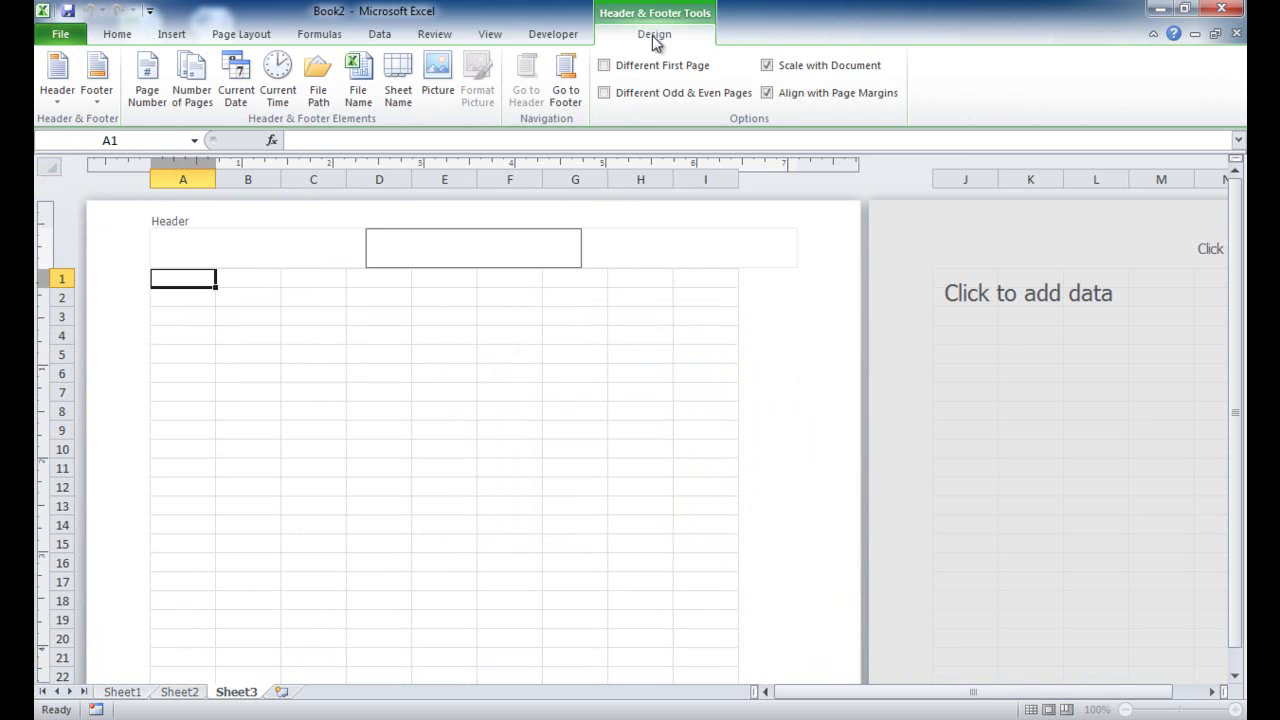
left_click(440, 79)
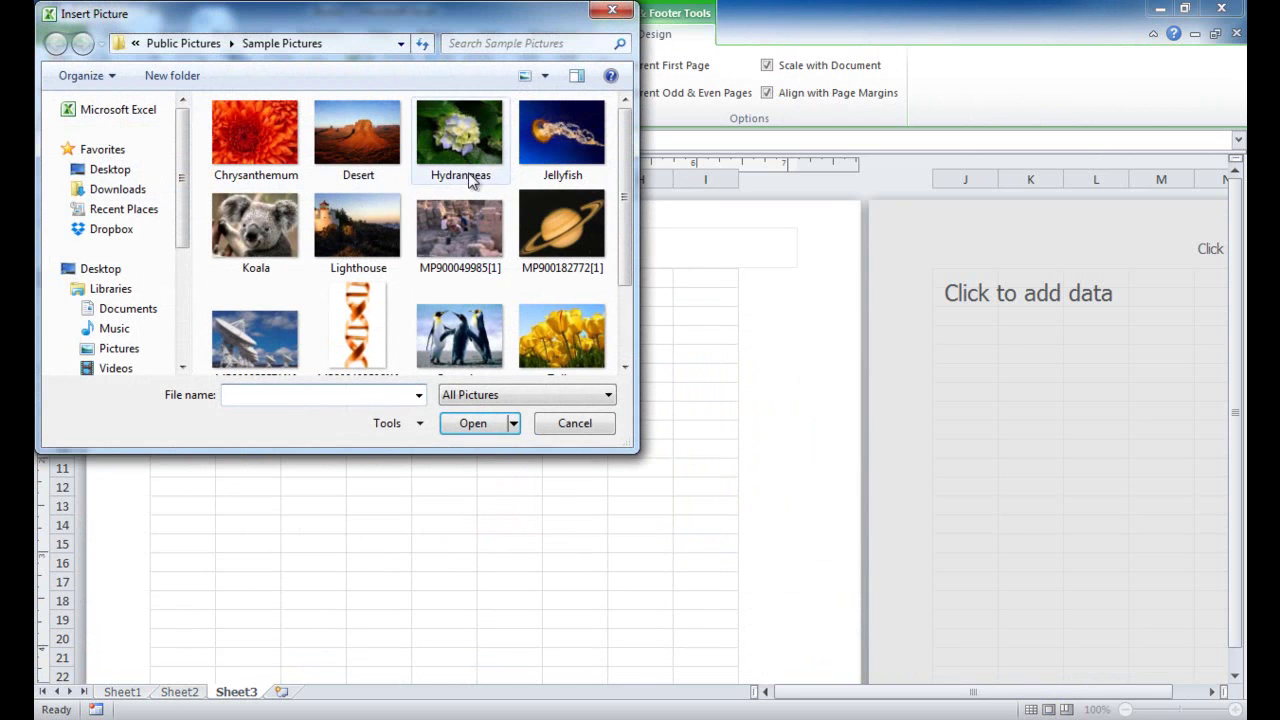
left_click(256, 343)
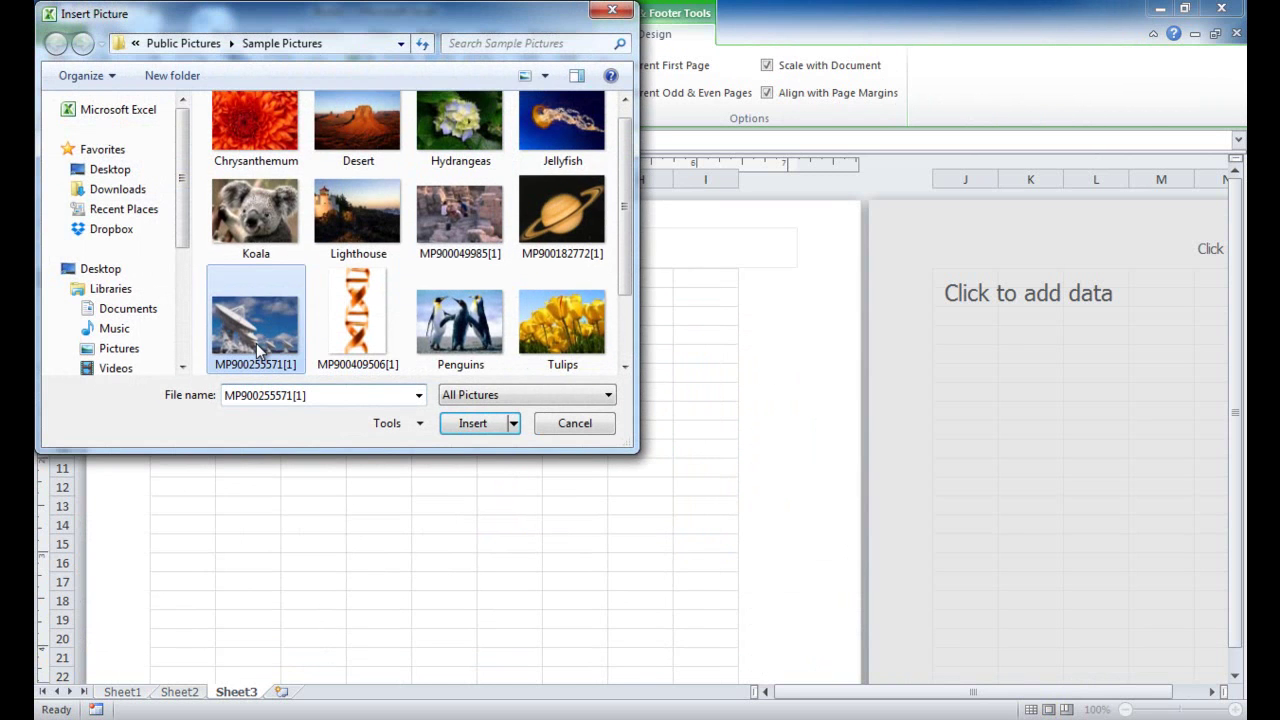
left_click(458, 424)
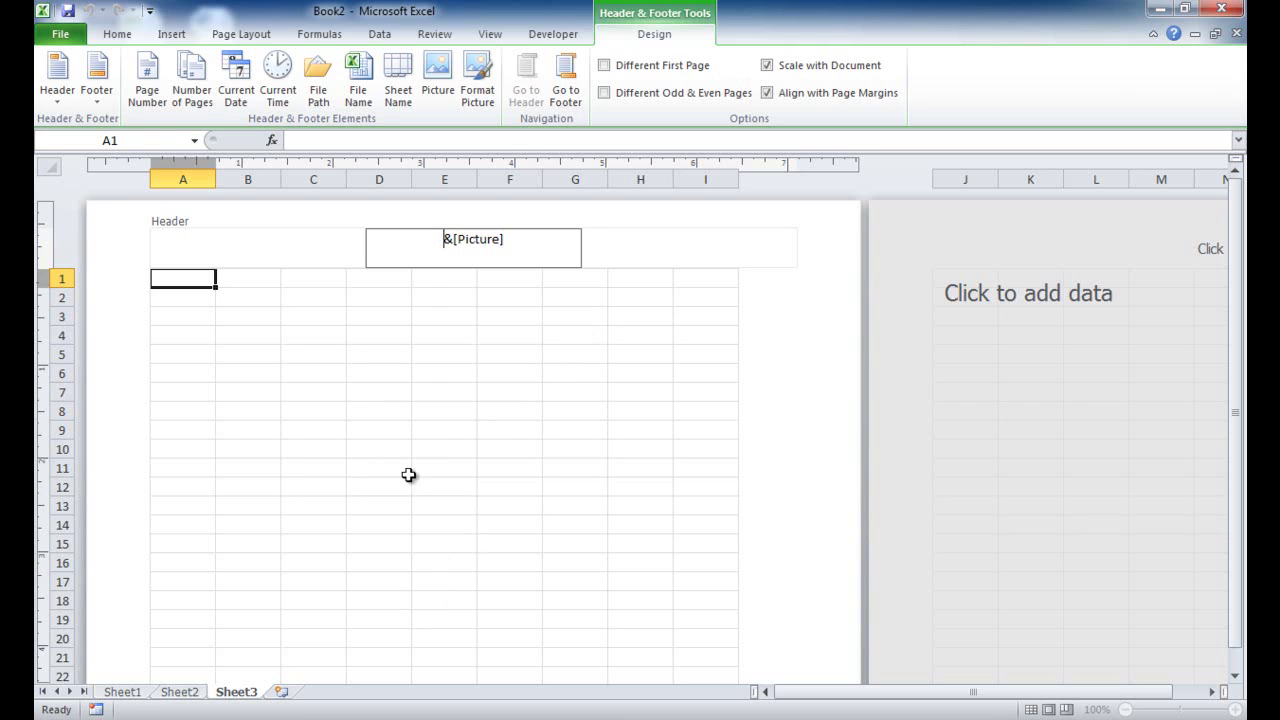
- Add three line breaks before &[Picture] to push the header photo down mid-page
key("Return")
key("Return")
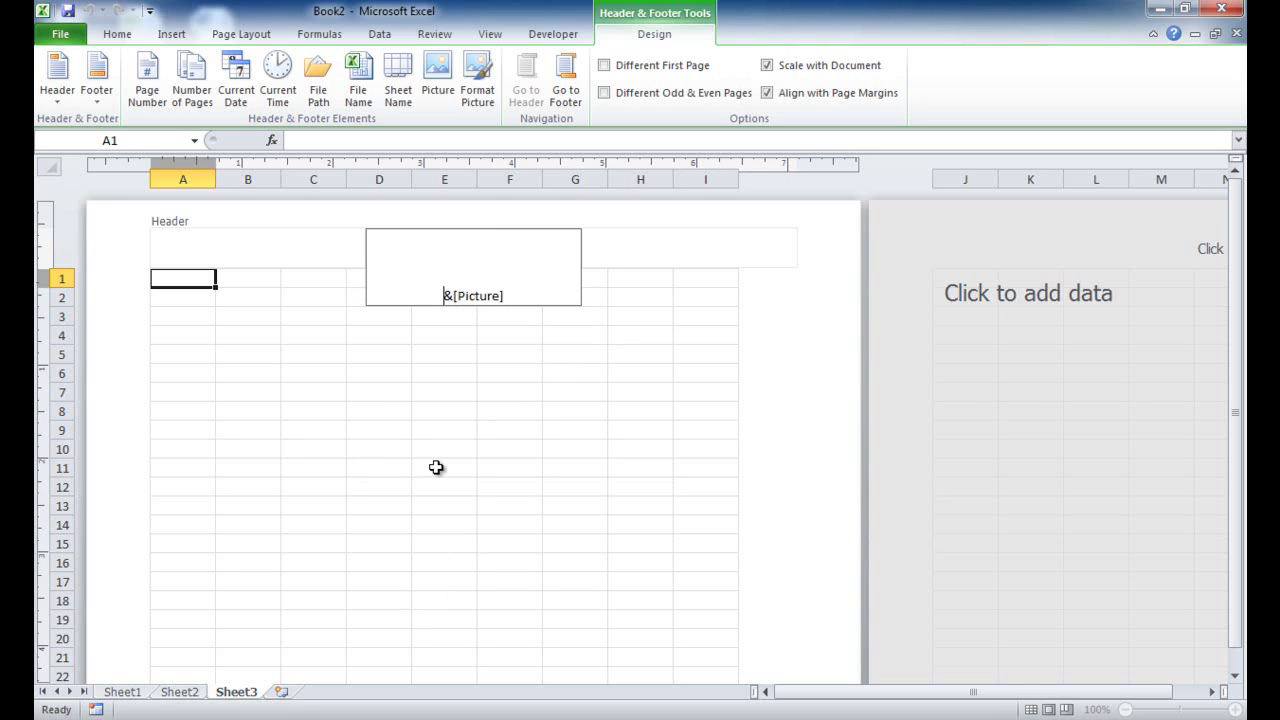
key("Return")
key("Return")
key("Return")
key("Return")
key("Return")
key("Return")
key("Return")
key("Return")
key("Return")
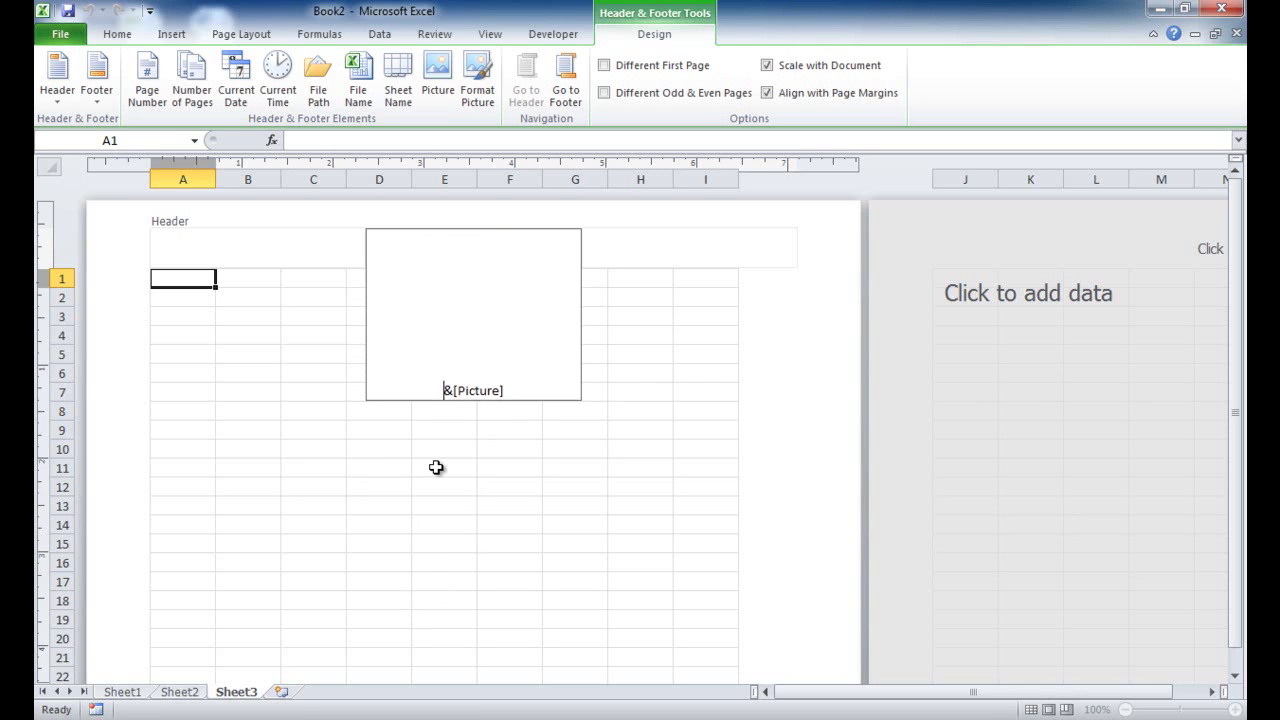
key("Return")
key("Return")
key("Return")
key("Return")
key("Return")
key("Return")
key("Return")
key("Return")
key("Return")
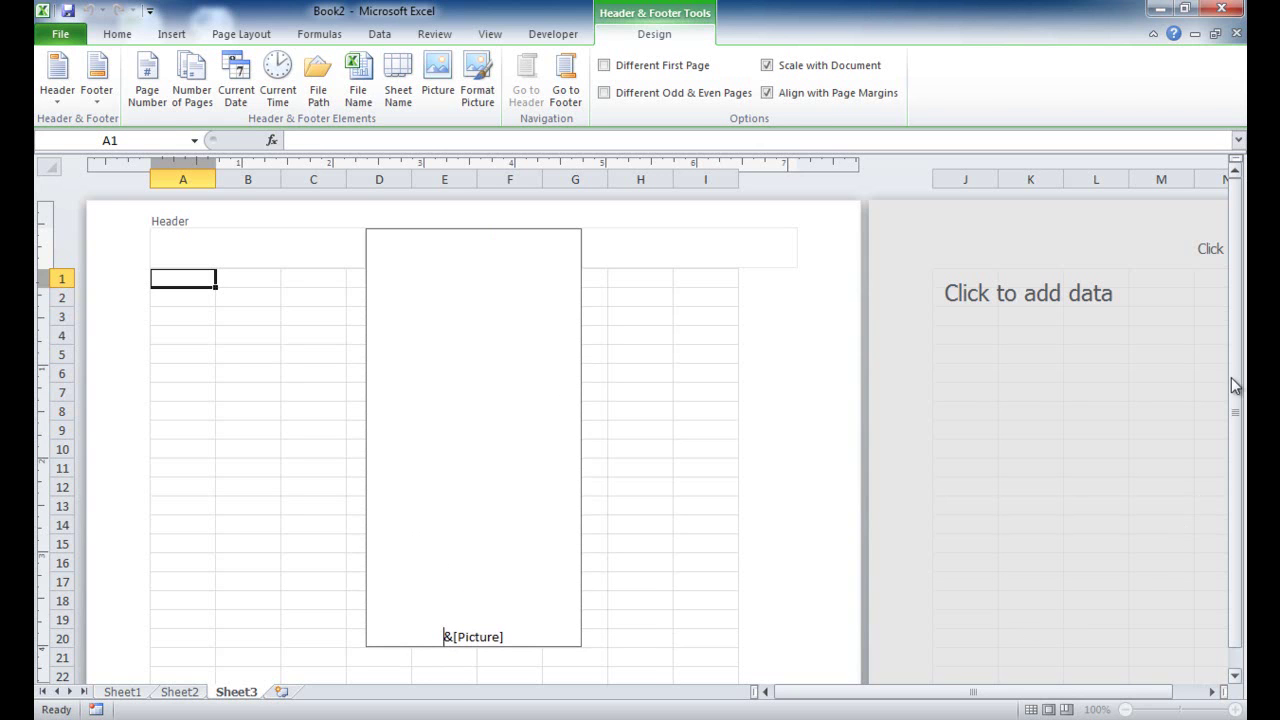
left_click_drag(1238, 388, 1240, 418)
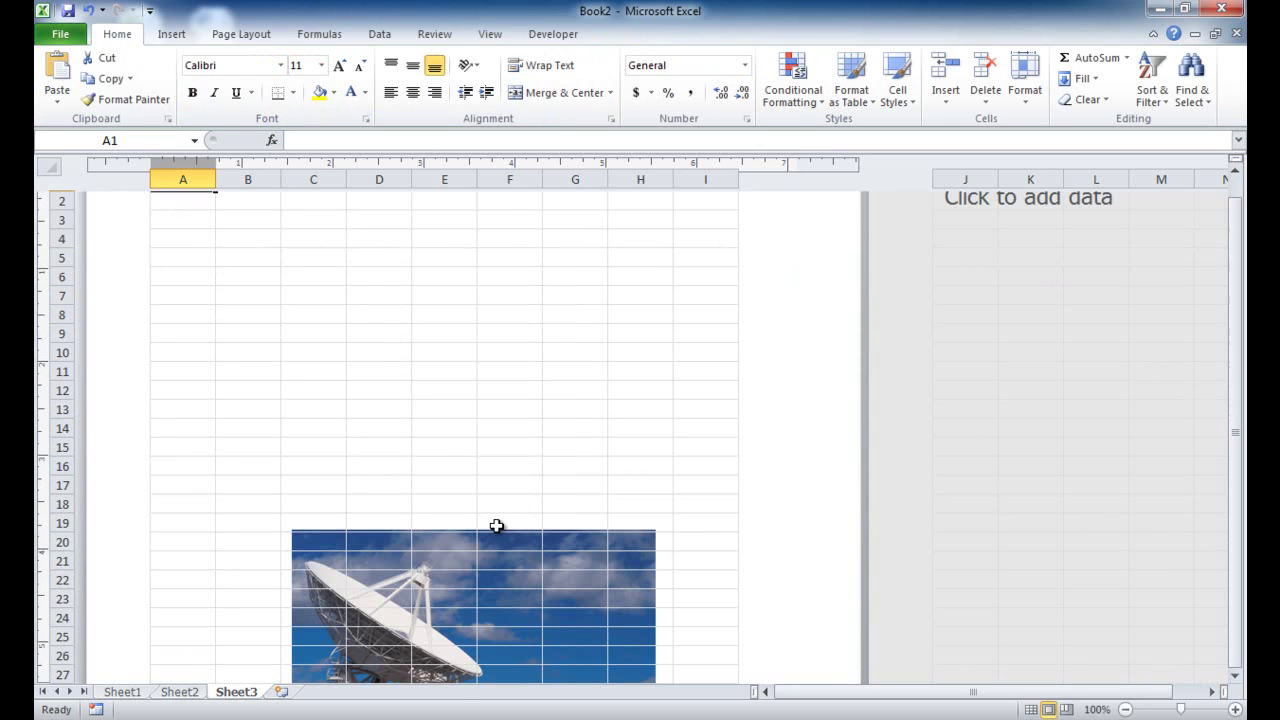
left_click(1125, 709)
left_click(1125, 709)
left_click(1125, 709)
left_click(1125, 709)
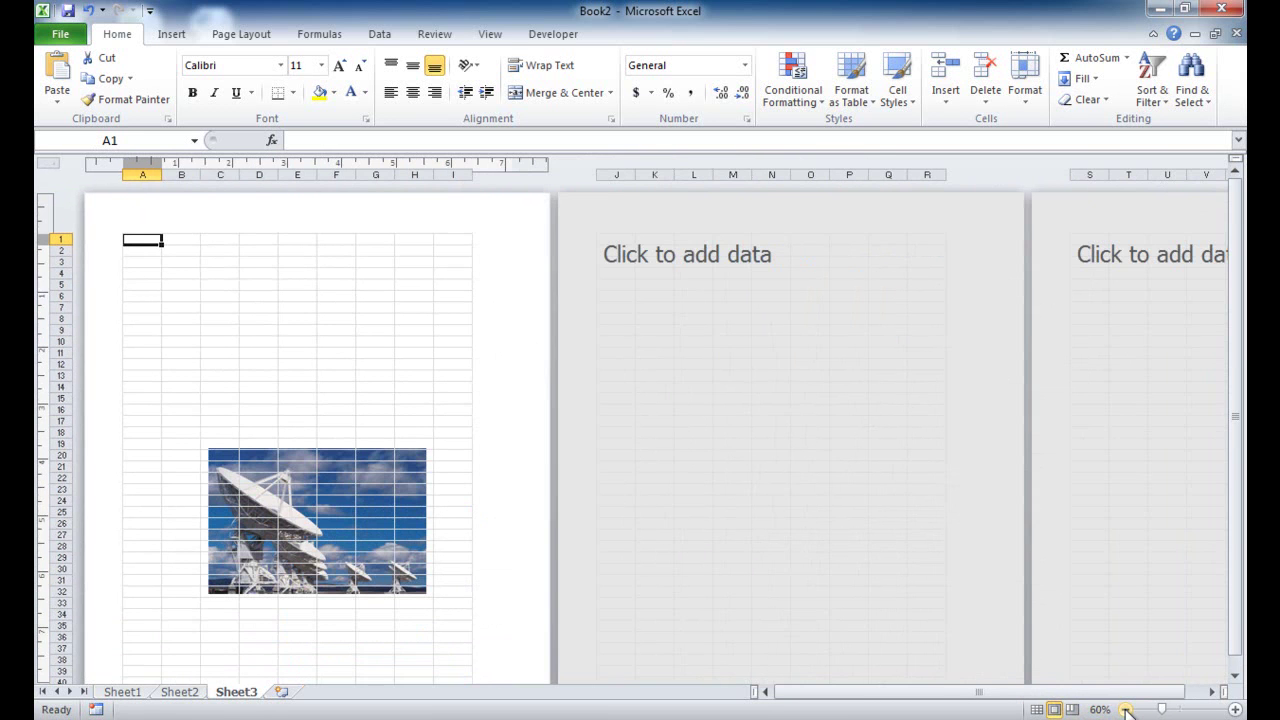
left_click(1125, 709)
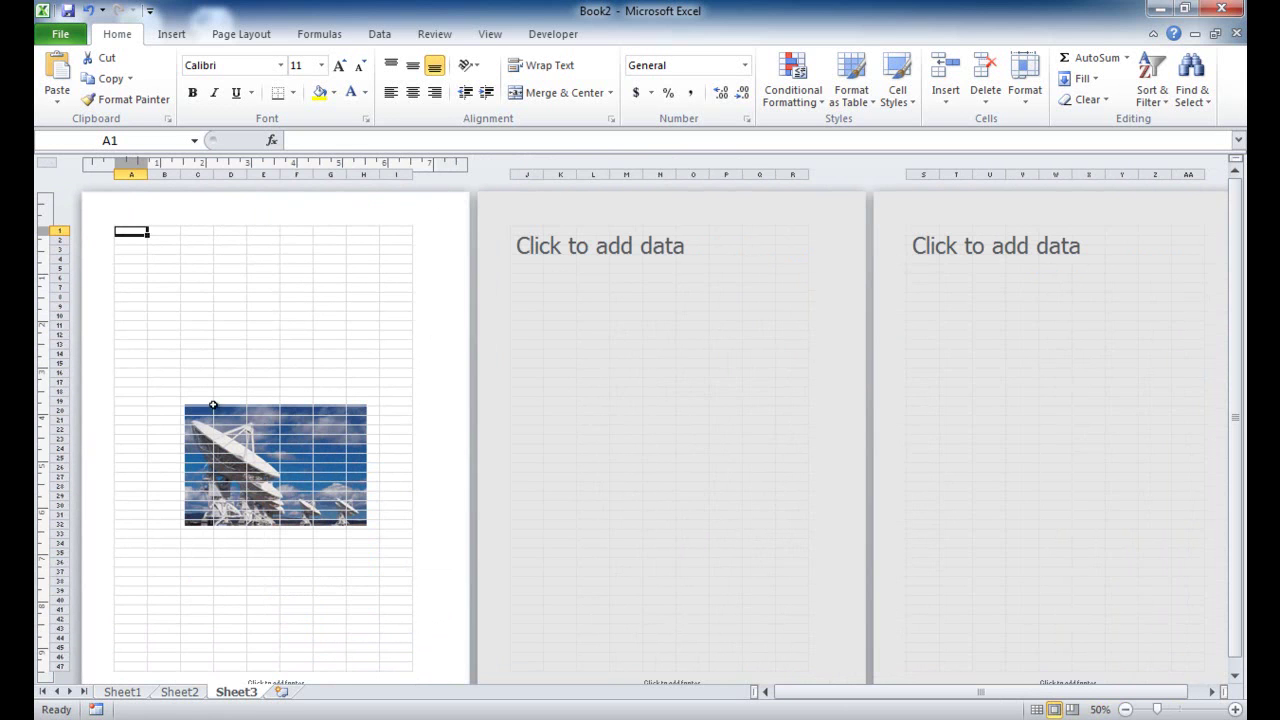
left_click(1235, 709)
left_click(1235, 709)
left_click(1235, 709)
left_click(1235, 709)
- Type the sample text 'fl;al;dlfkasjf;lkd' into cell C20 over the header picture
left_click(302, 576)
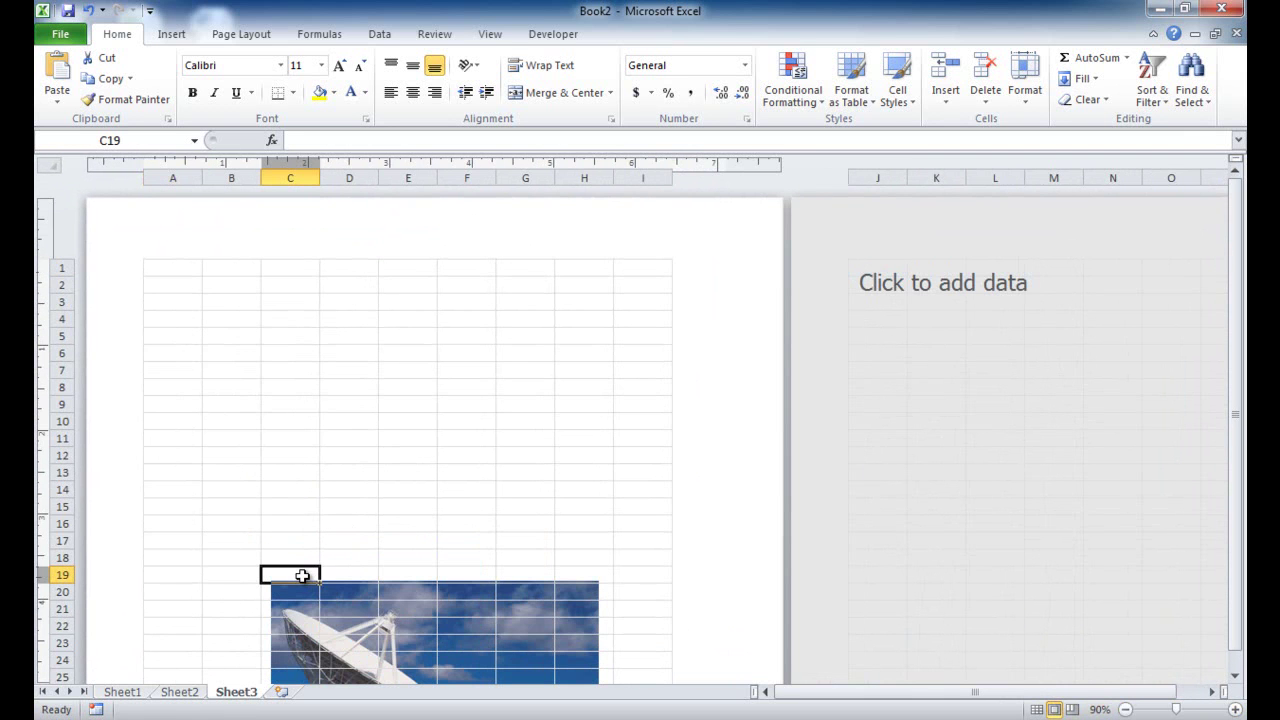
key("Down")
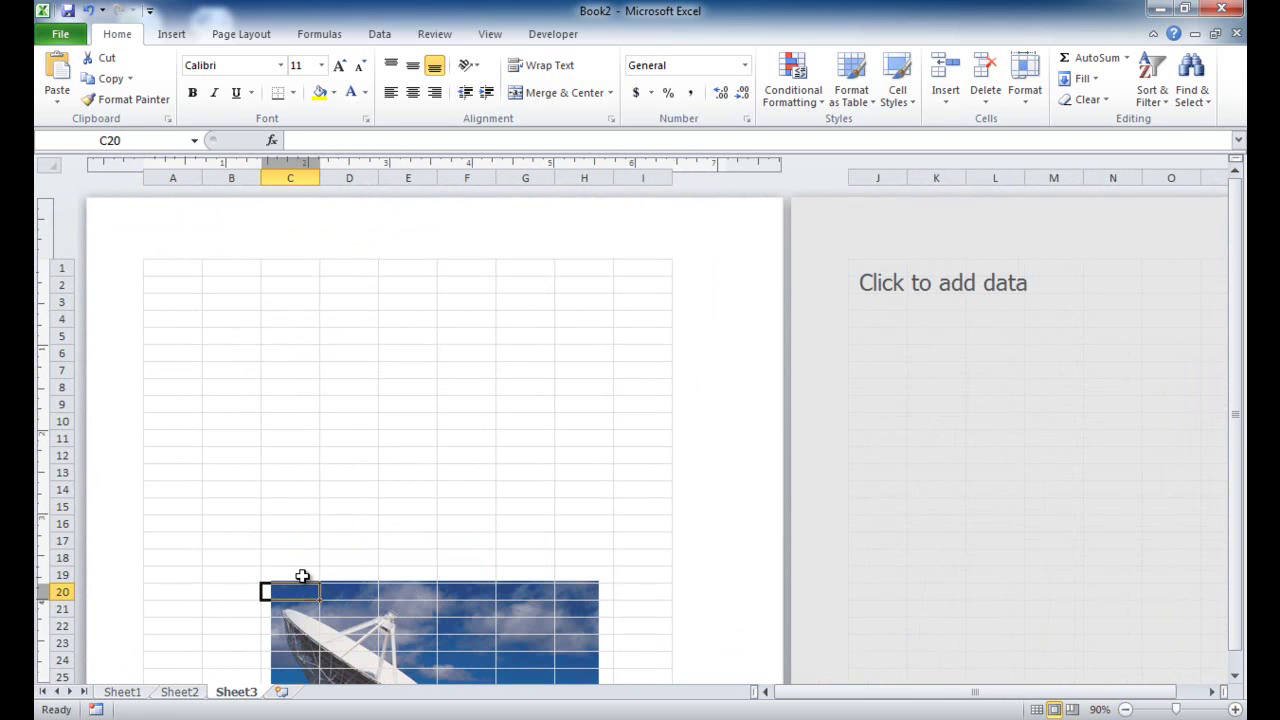
type("fl;al;dlfkasjf;lkd")
key("Return")
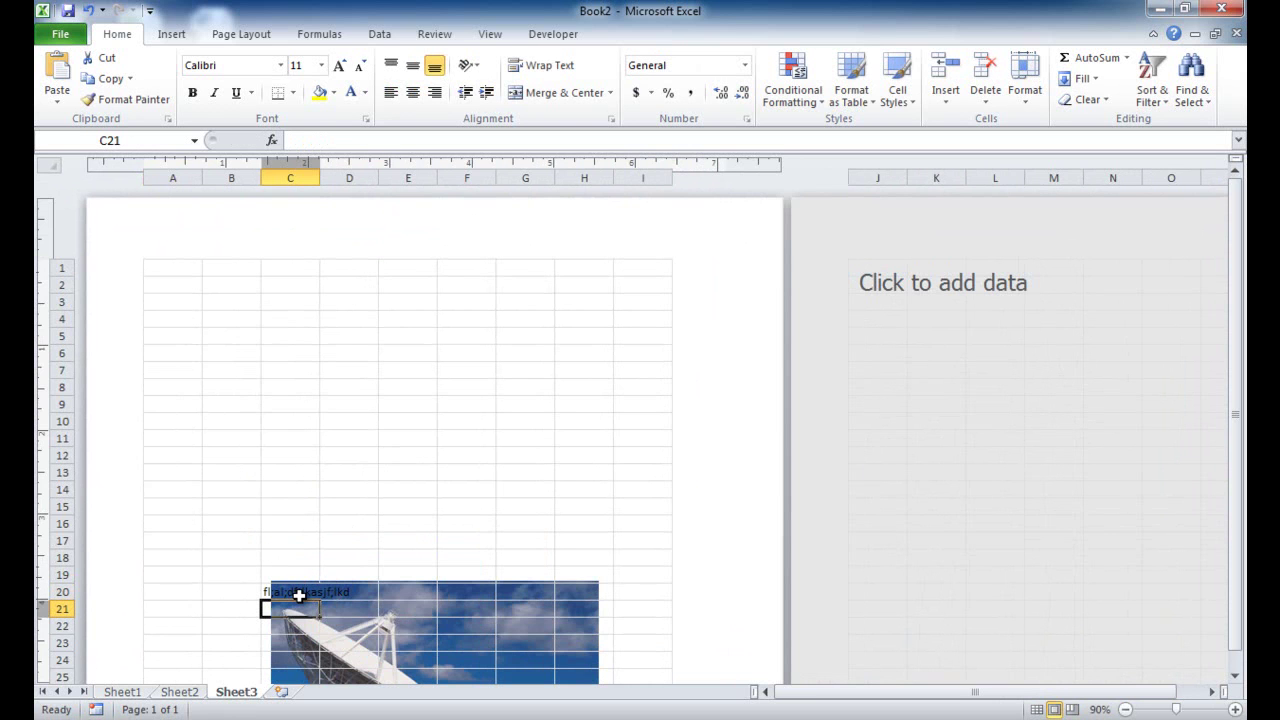
key("ctrl+p")
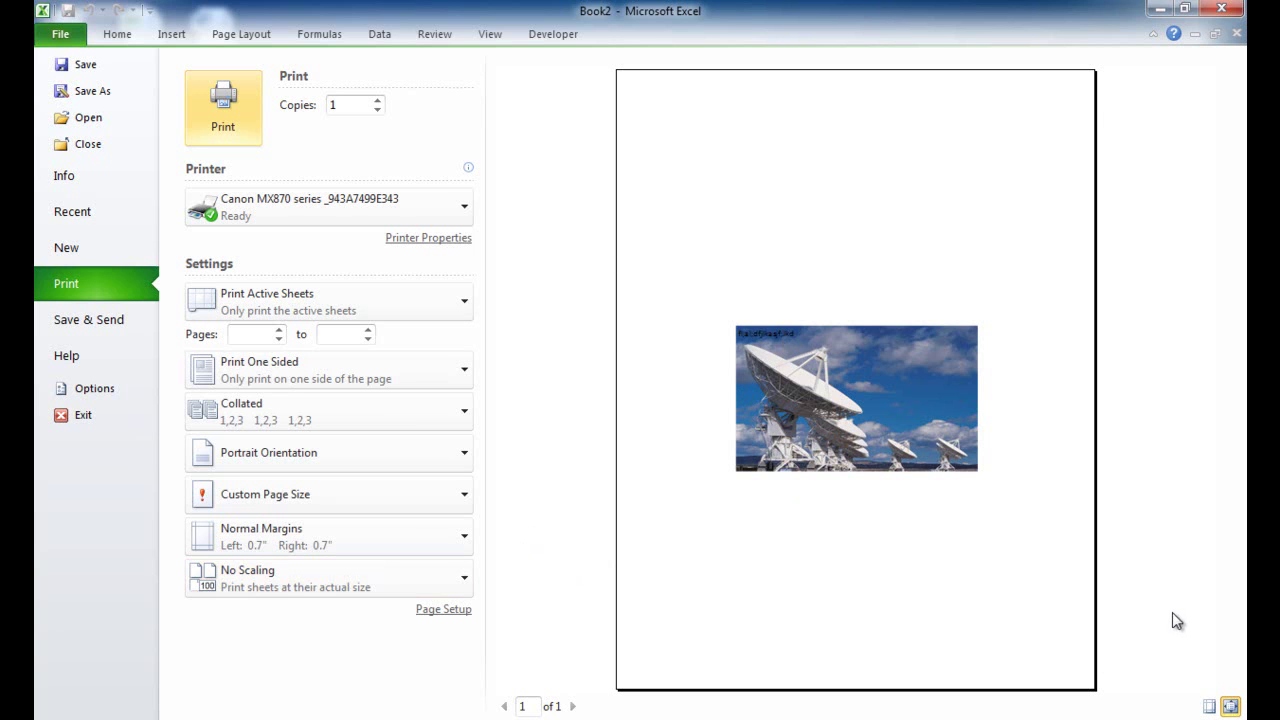
left_click(1230, 706)
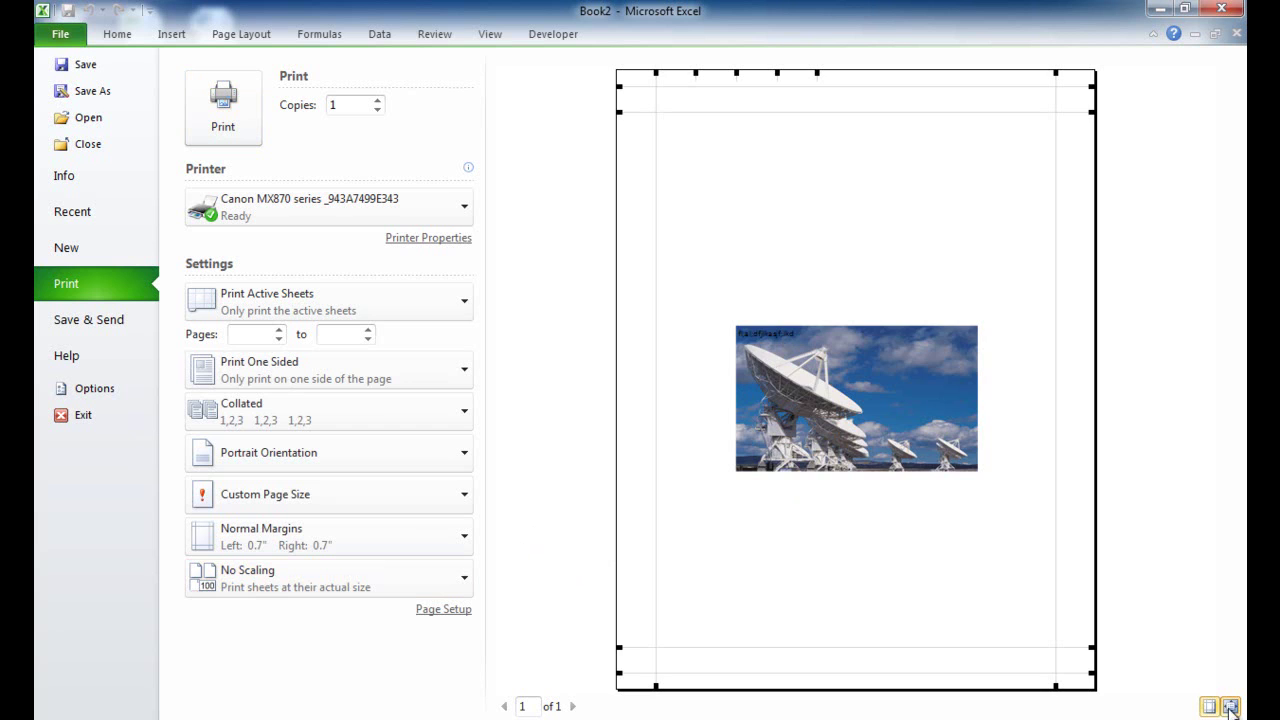
left_click(1210, 706)
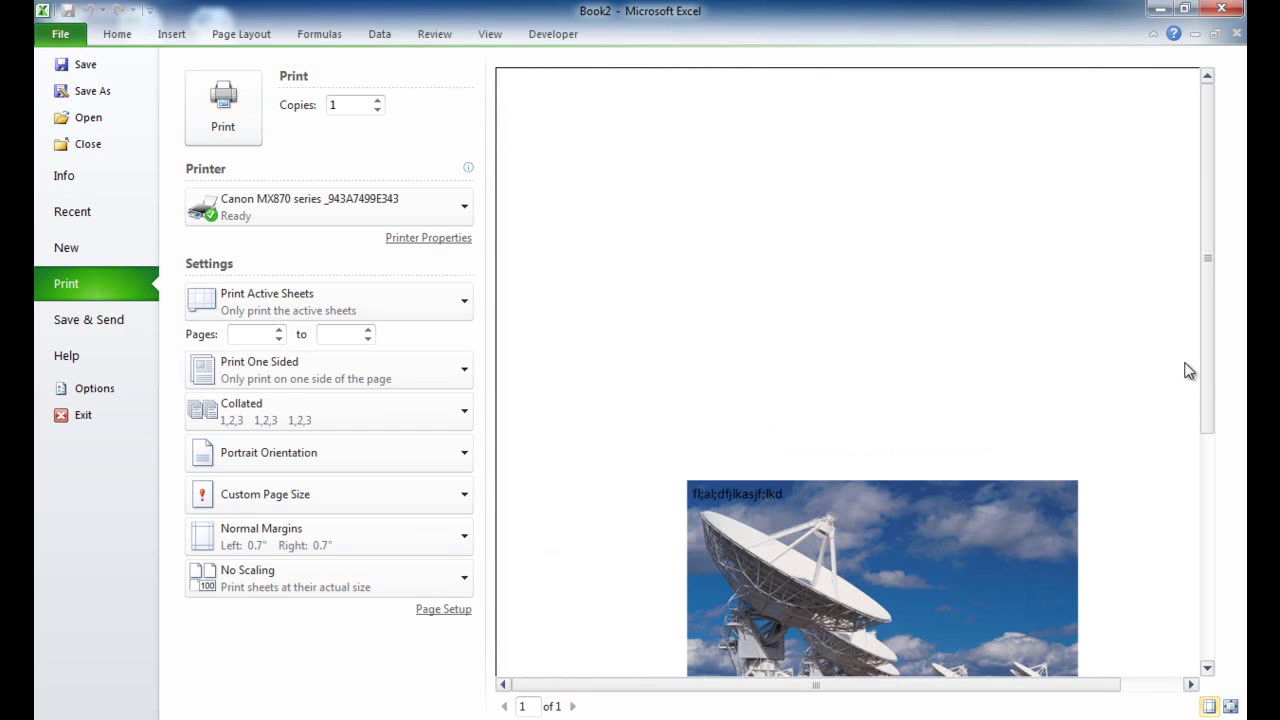
left_click_drag(1207, 364, 1210, 455)
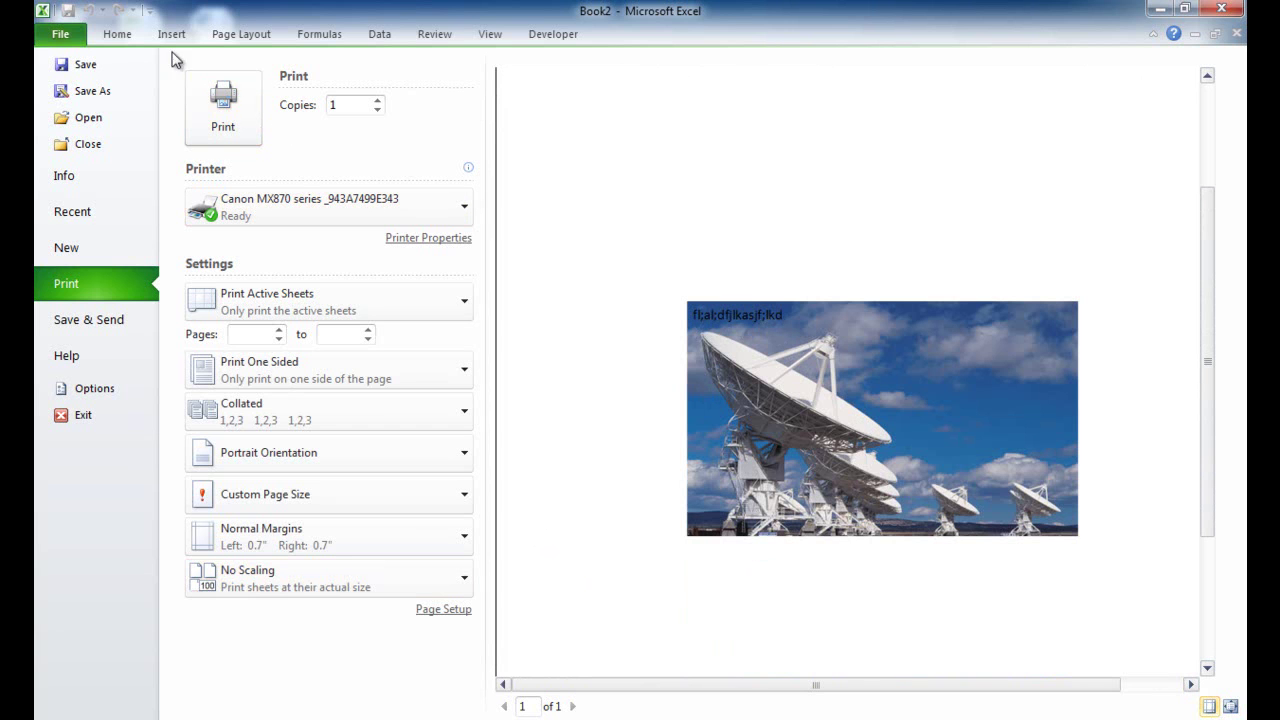
left_click(117, 34)
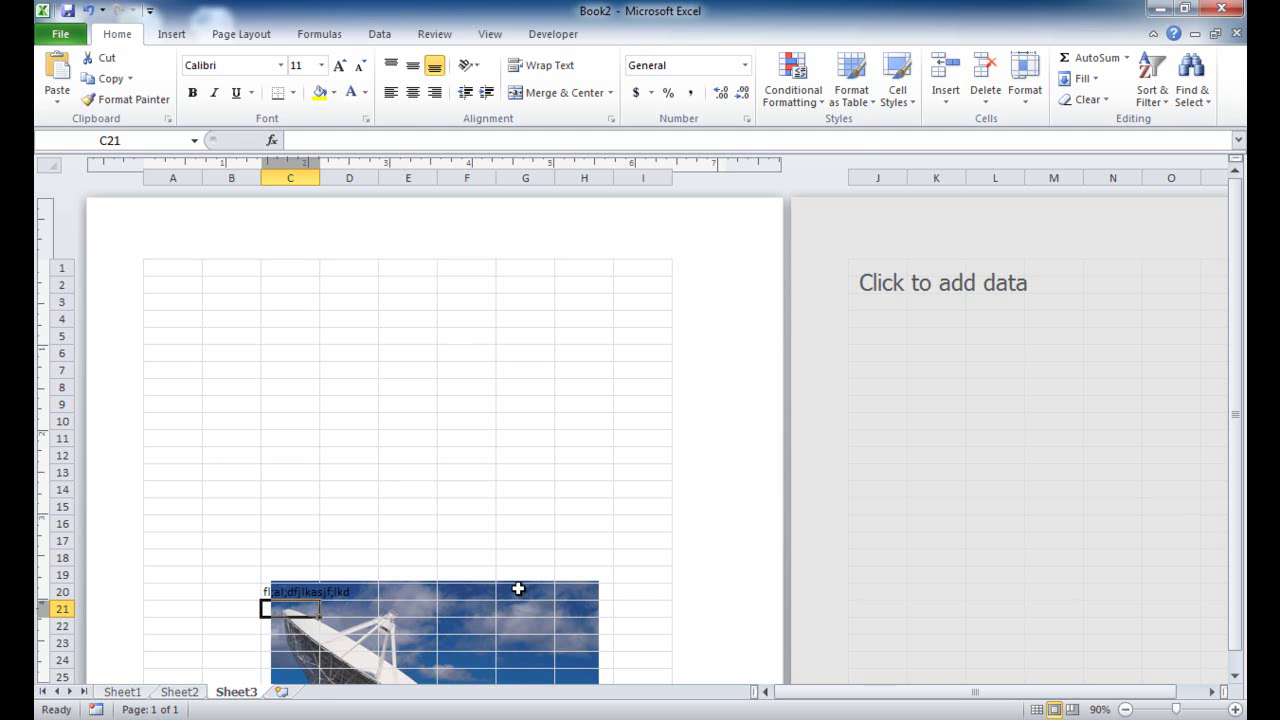
left_click(142, 691)
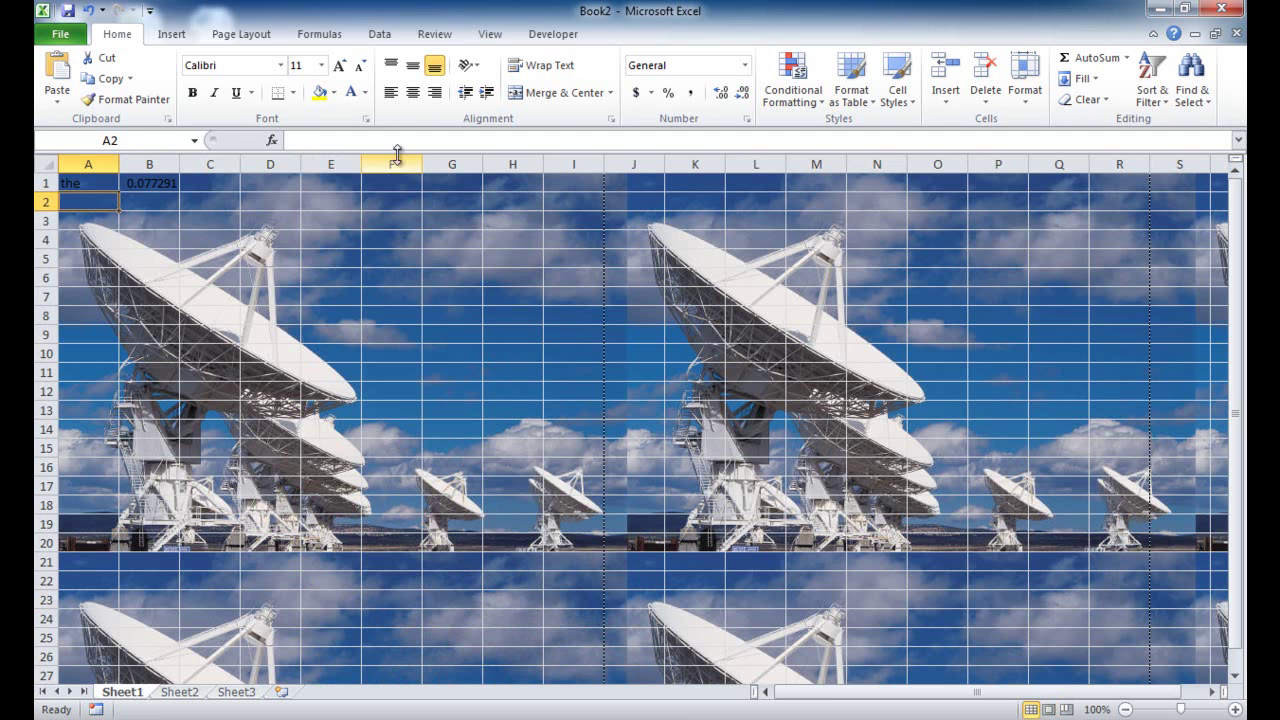
left_click(238, 36)
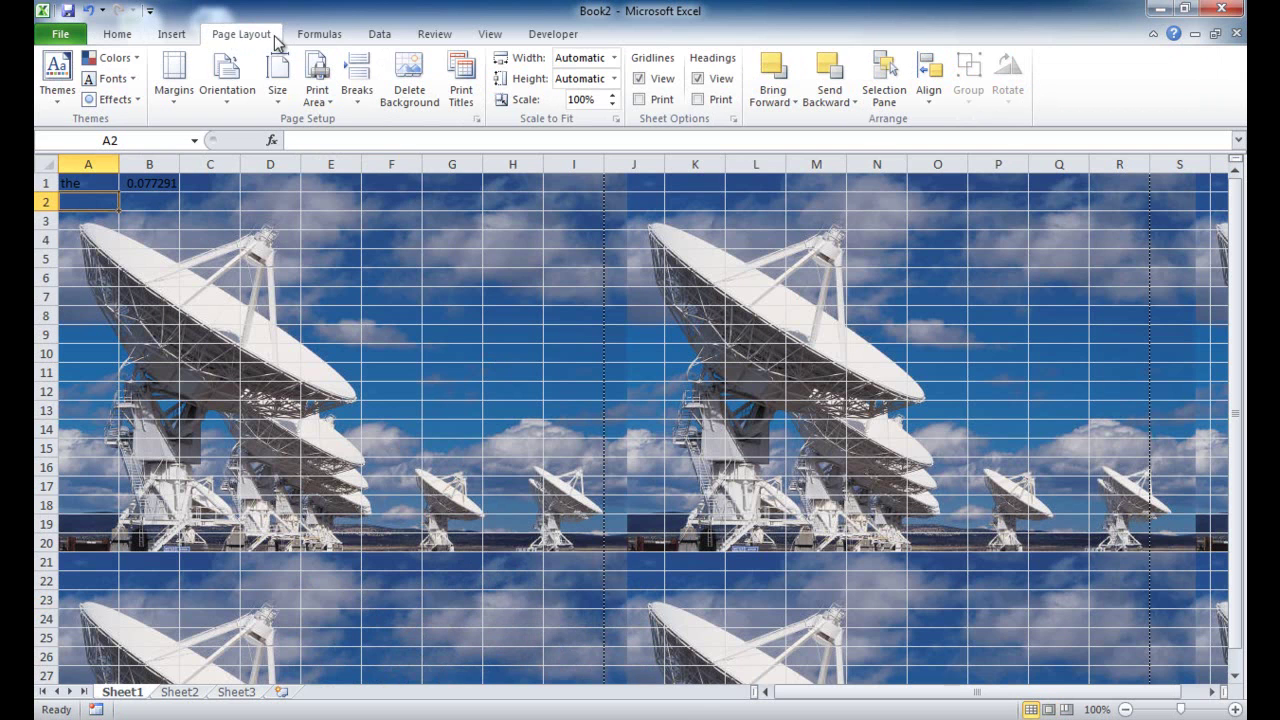
left_click(181, 694)
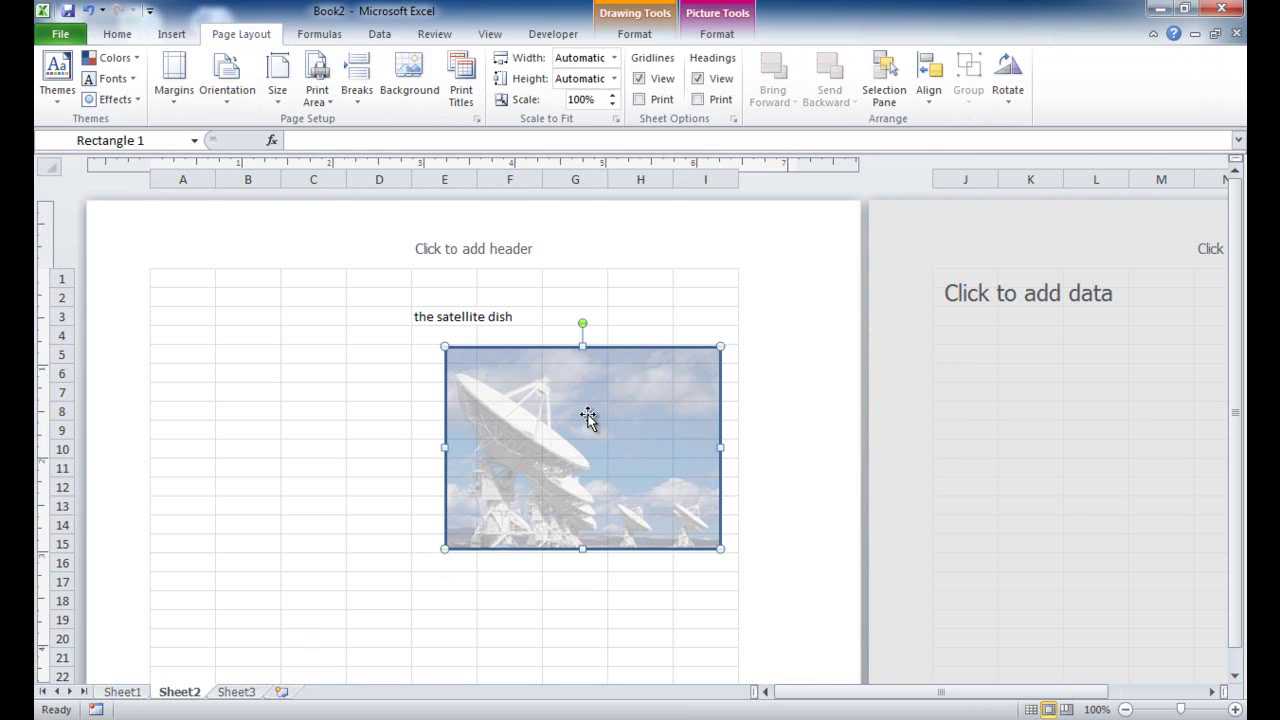
left_click(238, 692)
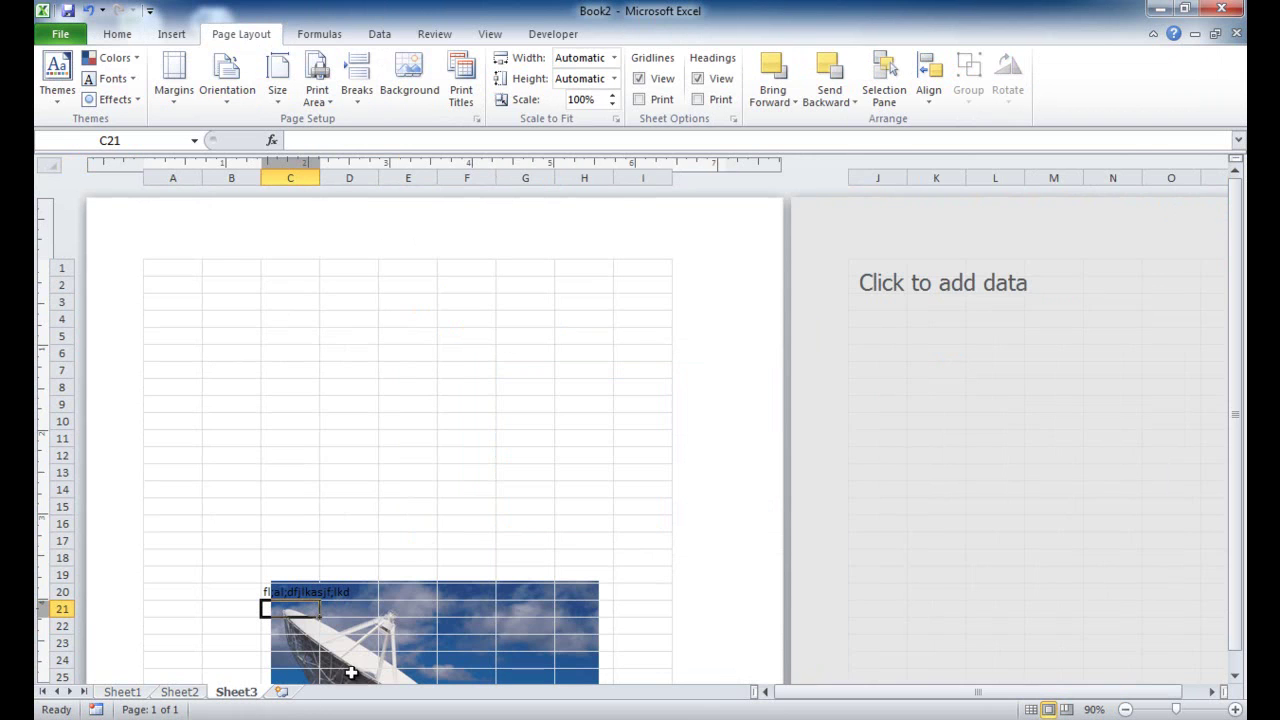
left_click(399, 232)
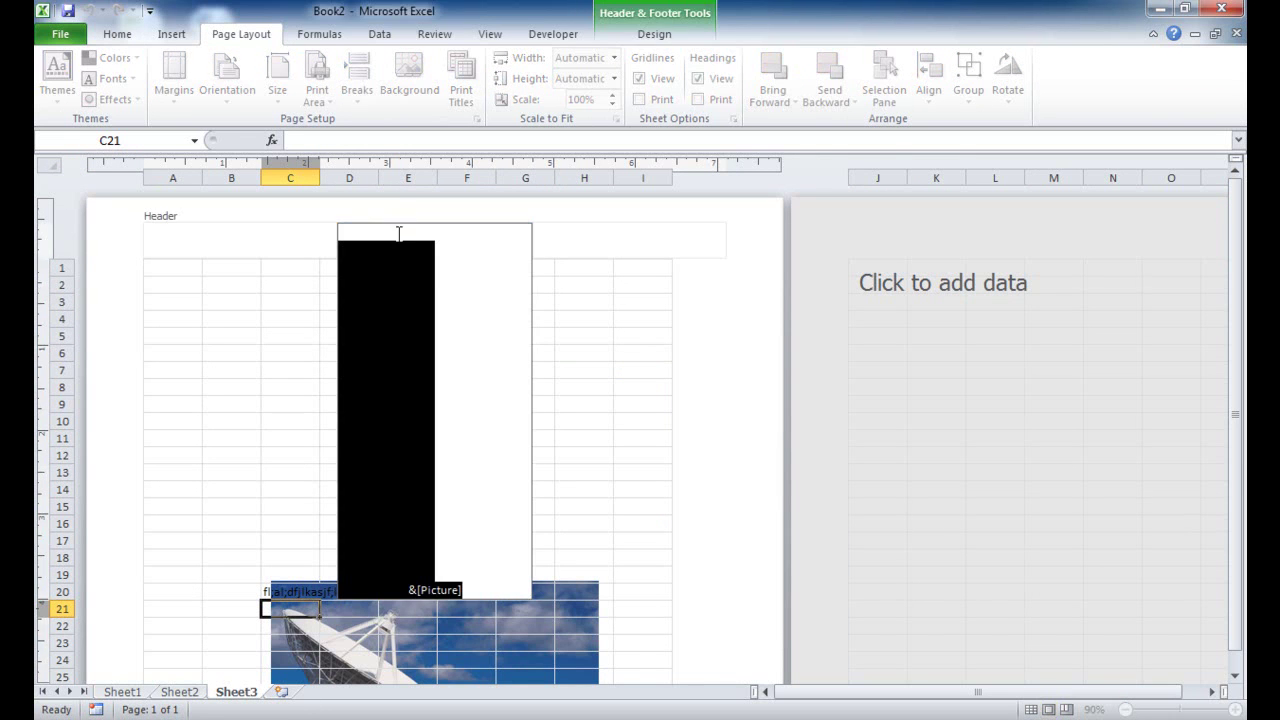
left_click(576, 554)
scroll(576, 554, "down", 3)
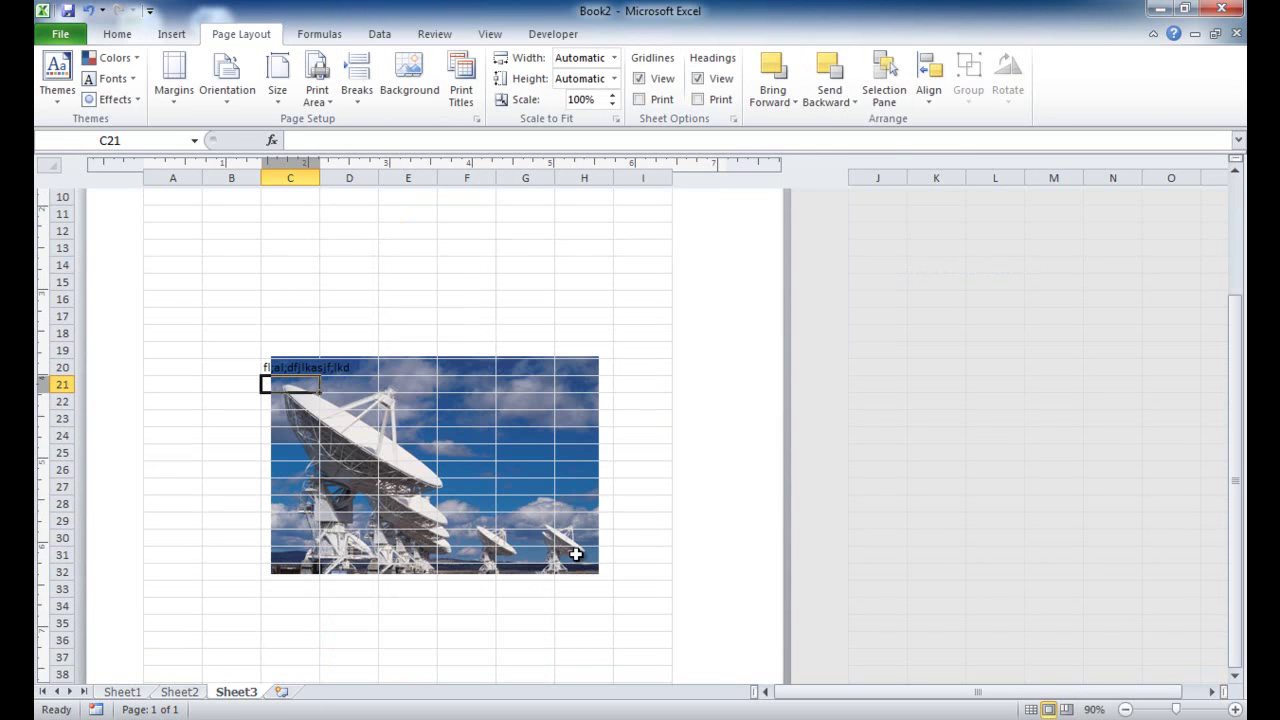